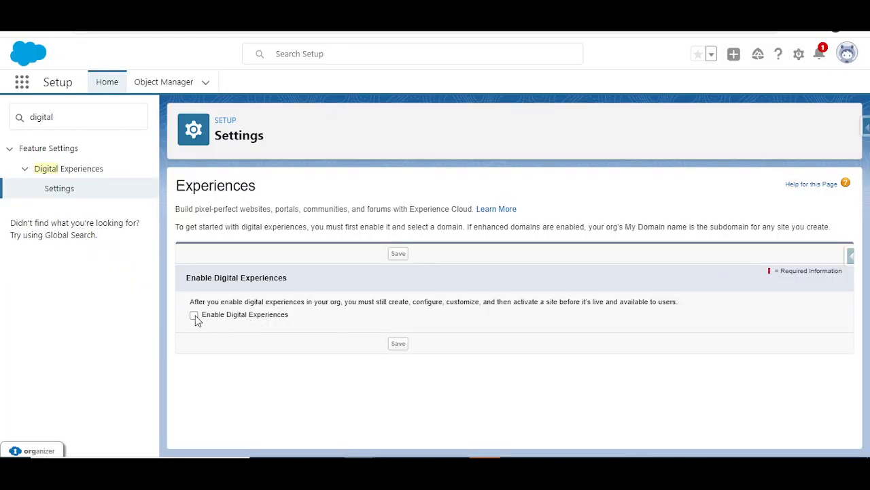
Step: Check Enable Digital Experiences for the org and review the settings page
left_click(194, 315)
scroll(430, 324, "down", 2)
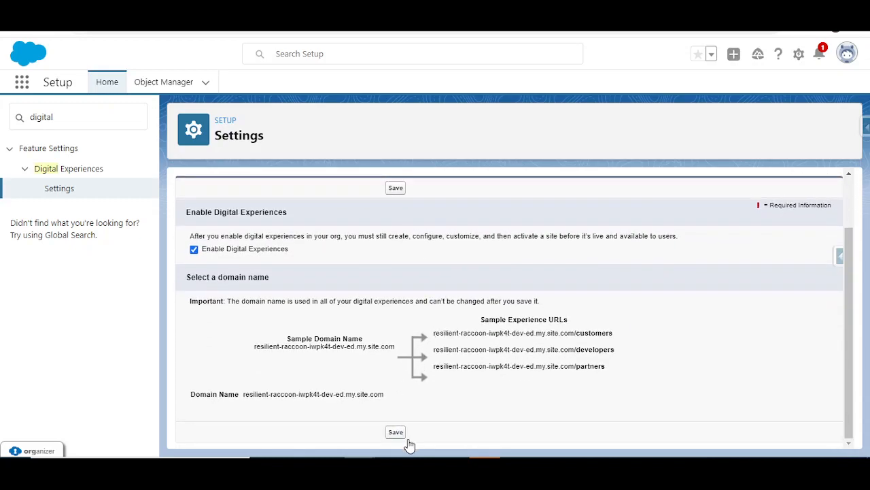
scroll(435, 351, "up", 2)
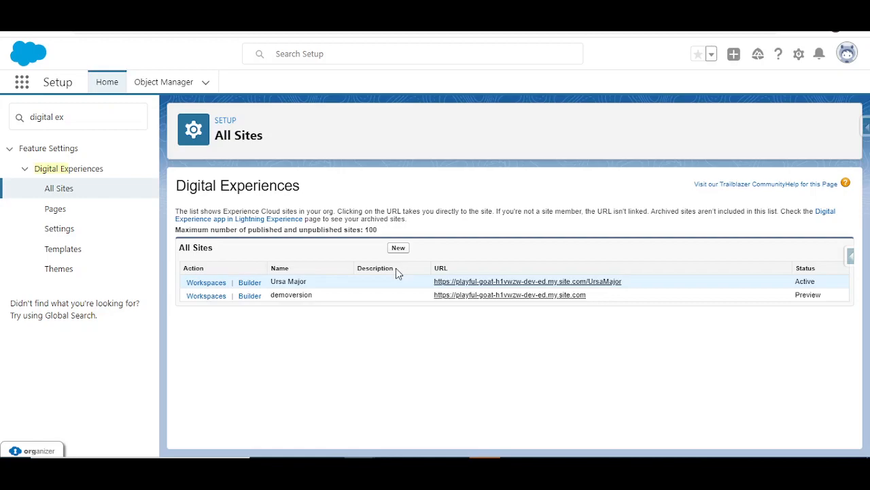
Step: Browse the site template gallery and start a new site from Customer Account Portal
key("F5")
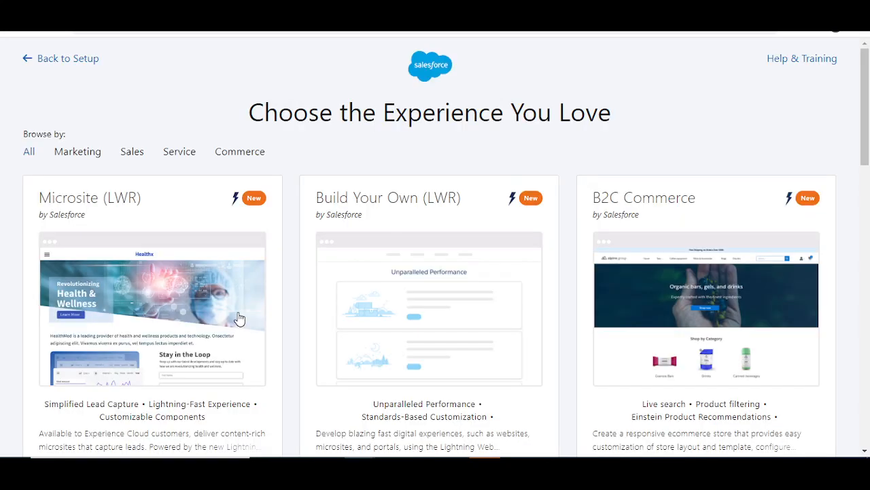
scroll(679, 300, "down", 9)
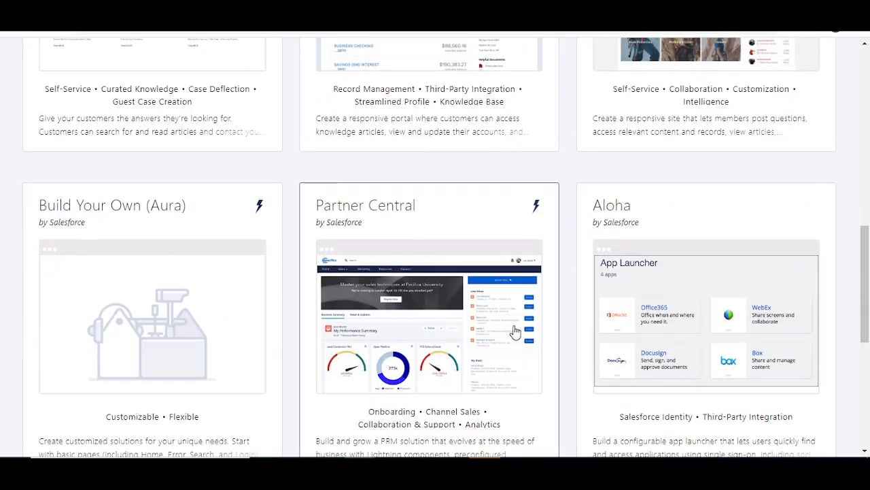
scroll(596, 330, "down", 3)
scroll(597, 330, "down", 3)
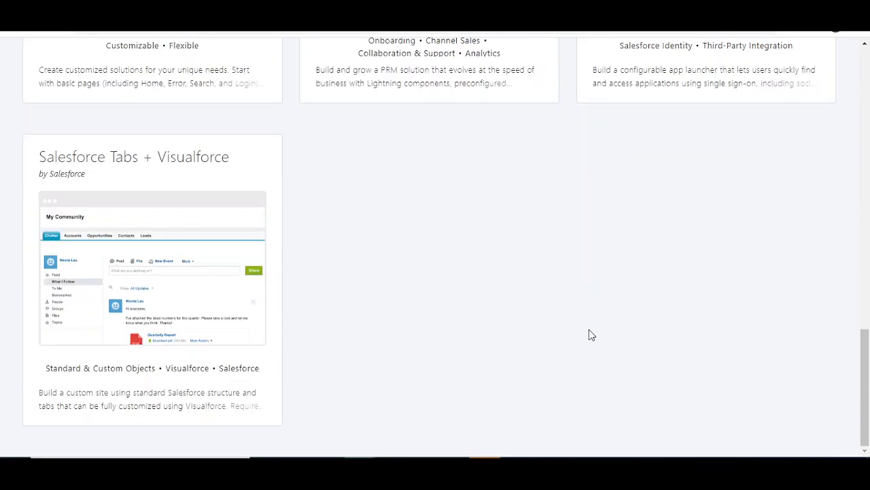
scroll(589, 329, "up", 10)
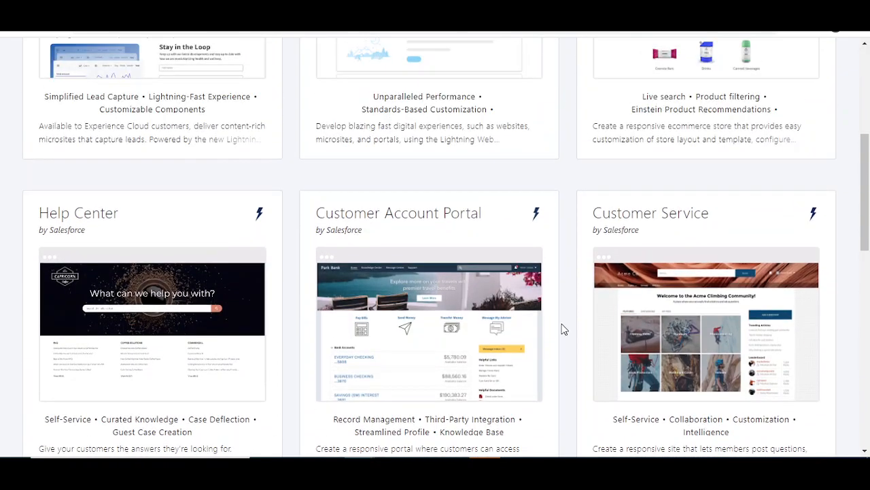
left_click(463, 328)
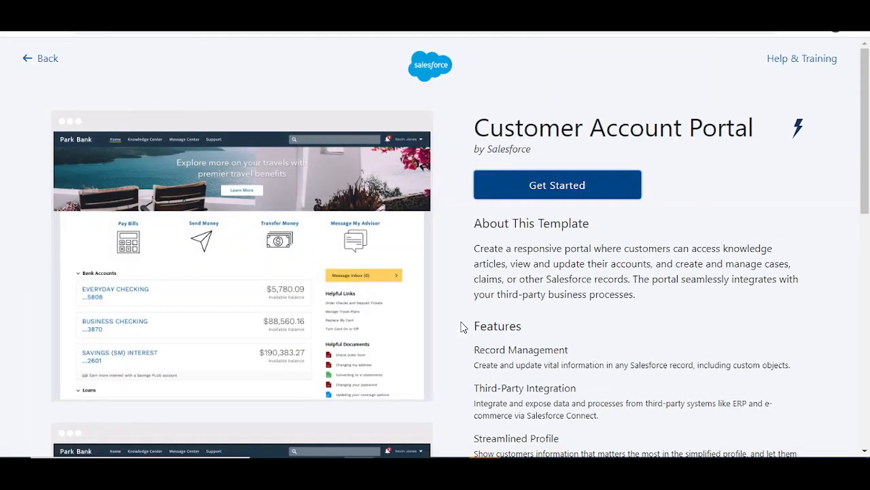
left_click(497, 188)
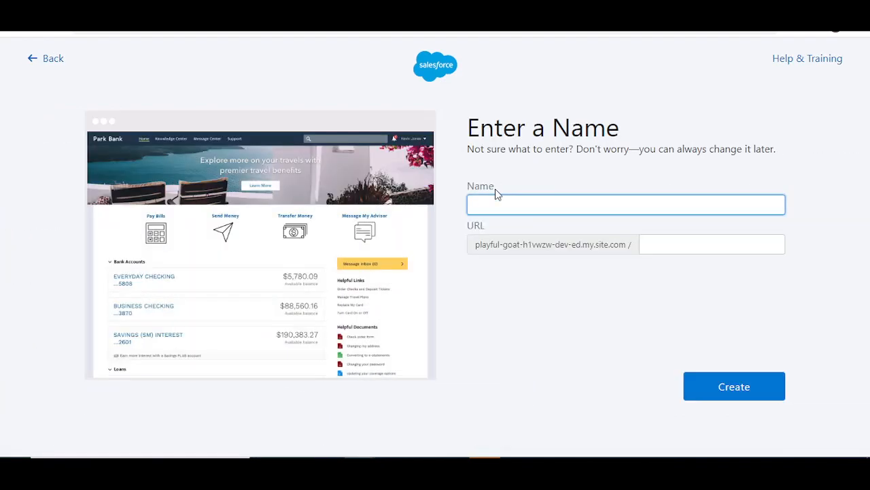
Step: Name the site demoversionjuly22, fill in its URL path, and create it
type("demover")
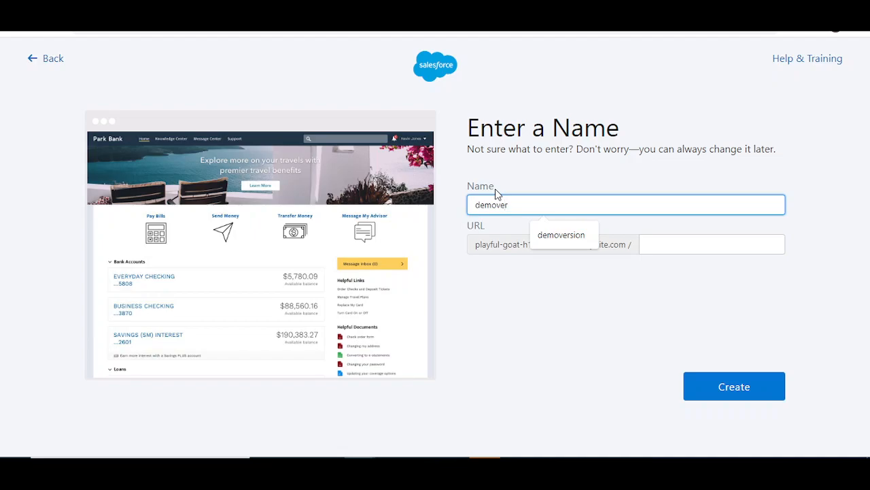
type("sionjuly22")
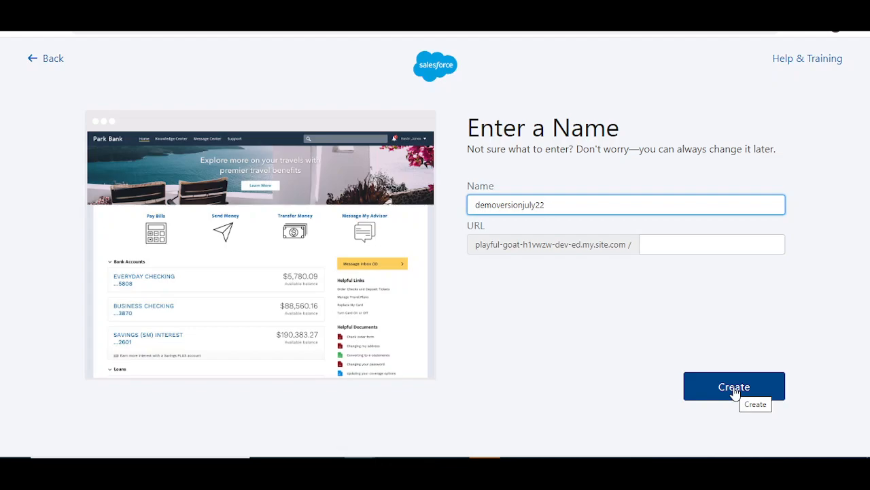
left_click(734, 392)
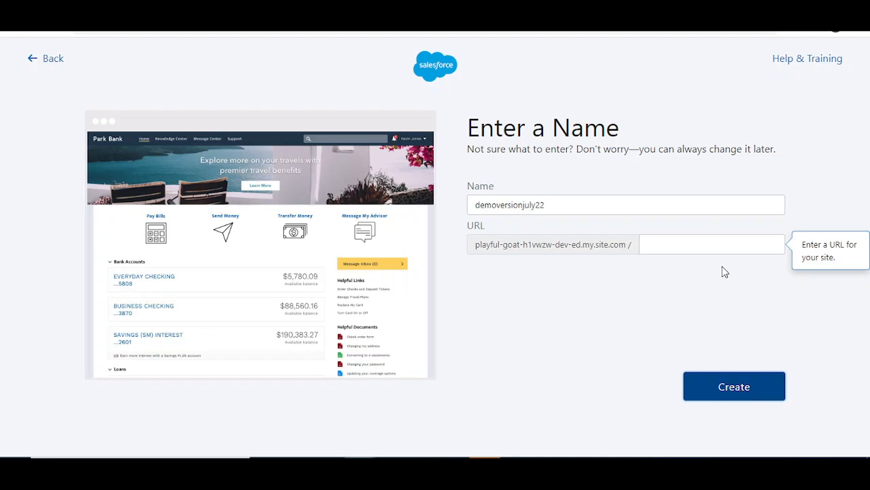
left_click(723, 242)
type("demoversionjuly")
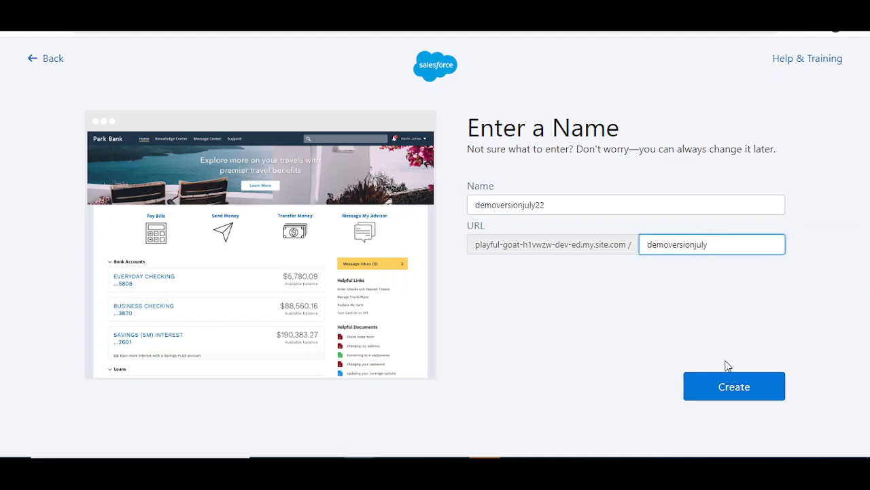
left_click(723, 396)
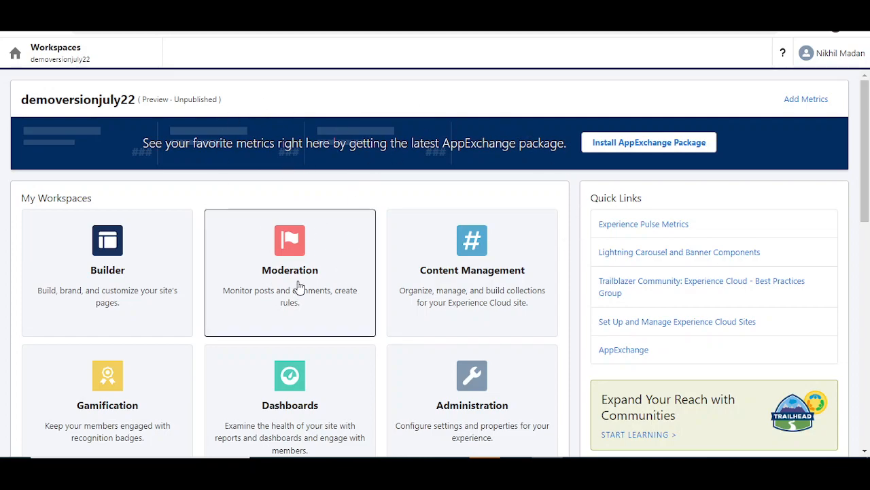
Step: Switch from the demoversionjuly22 Workspaces home to its Dashboards workspace
scroll(302, 287, "down", 4)
scroll(304, 258, "down", 3)
scroll(305, 287, "up", 8)
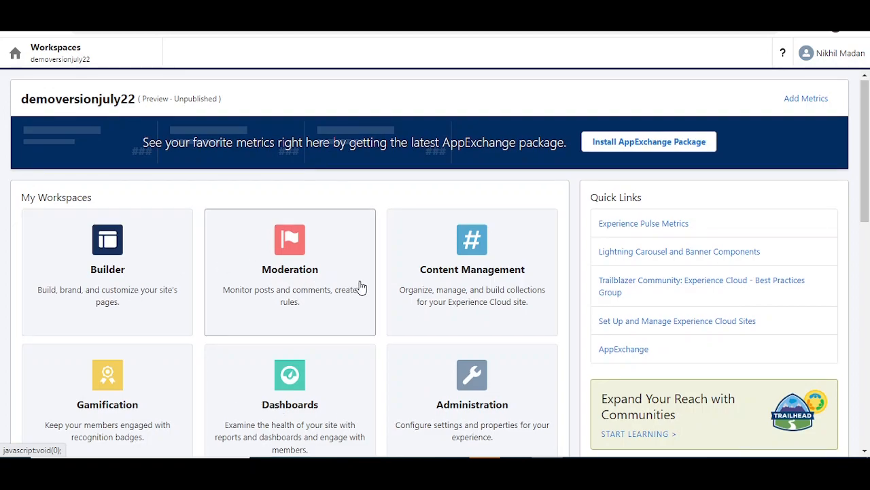
scroll(354, 286, "down", 4)
scroll(171, 301, "up", 4)
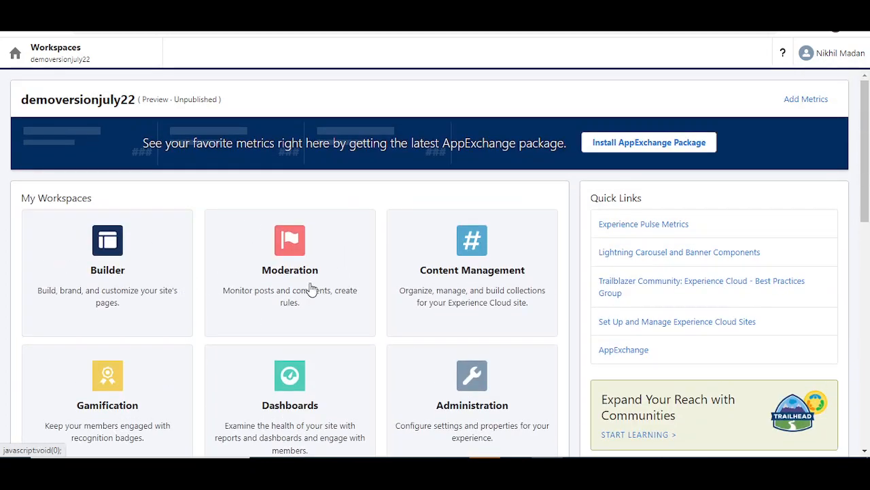
scroll(460, 296, "down", 3)
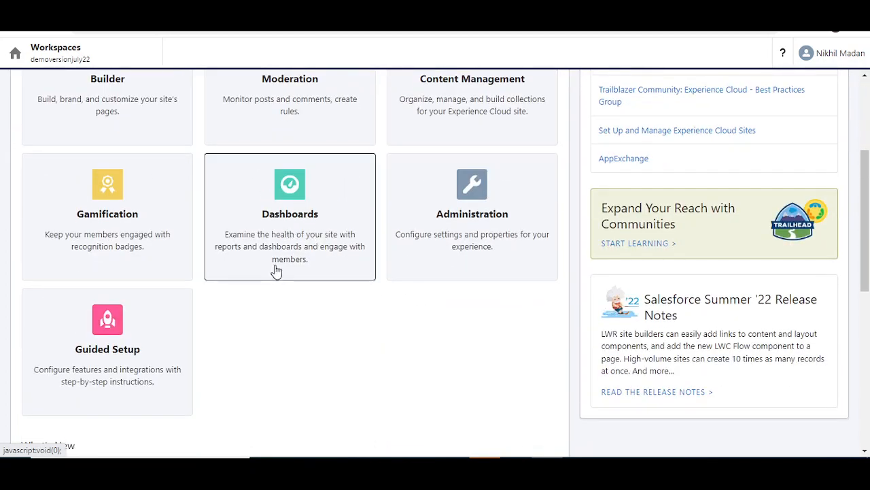
scroll(258, 244, "up", 1)
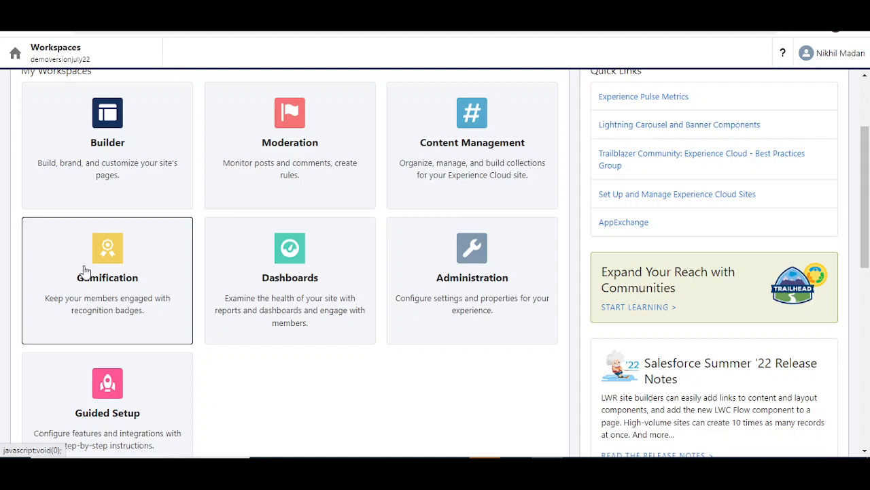
scroll(116, 278, "up", 2)
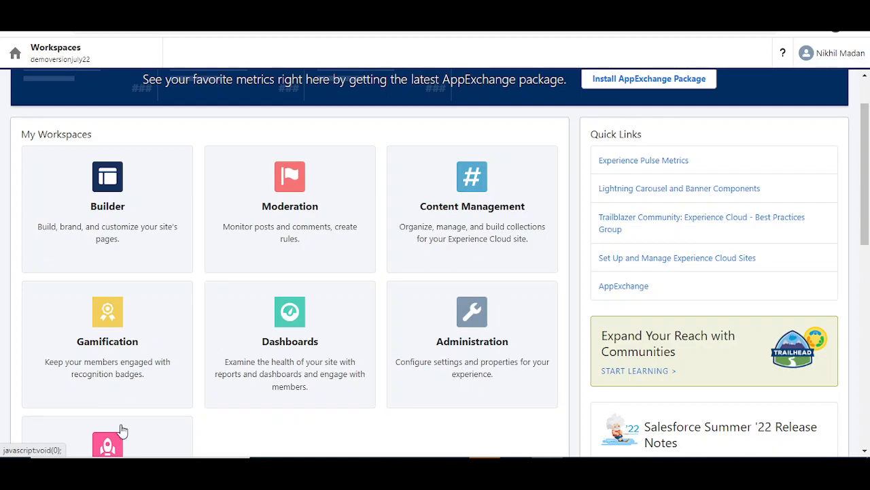
scroll(76, 366, "up", 1)
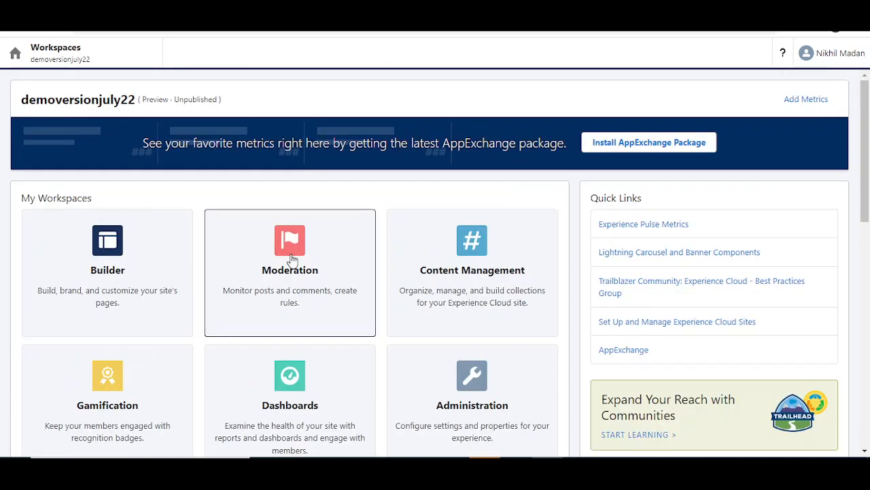
scroll(249, 208, "down", 2)
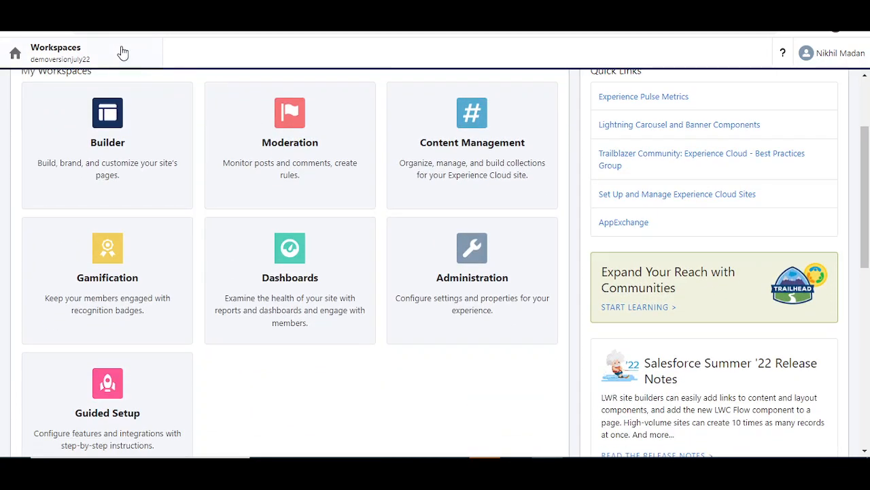
left_click(99, 60)
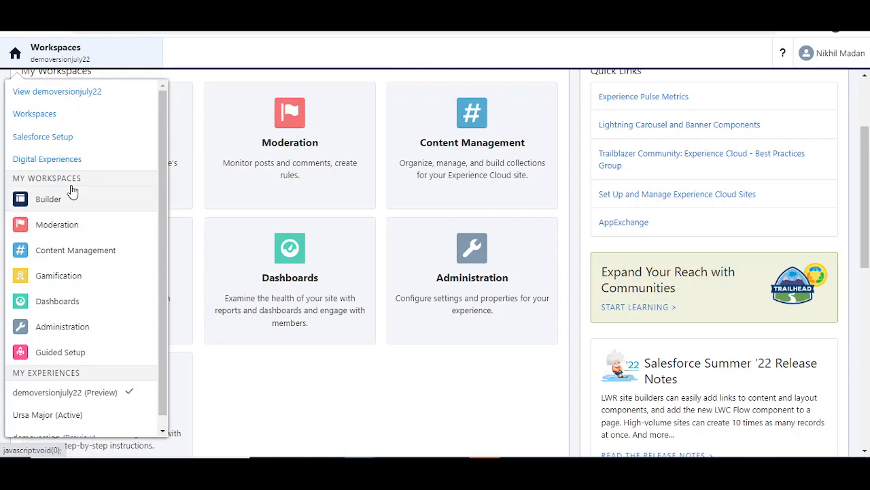
scroll(68, 262, "down", 1)
scroll(68, 245, "up", 2)
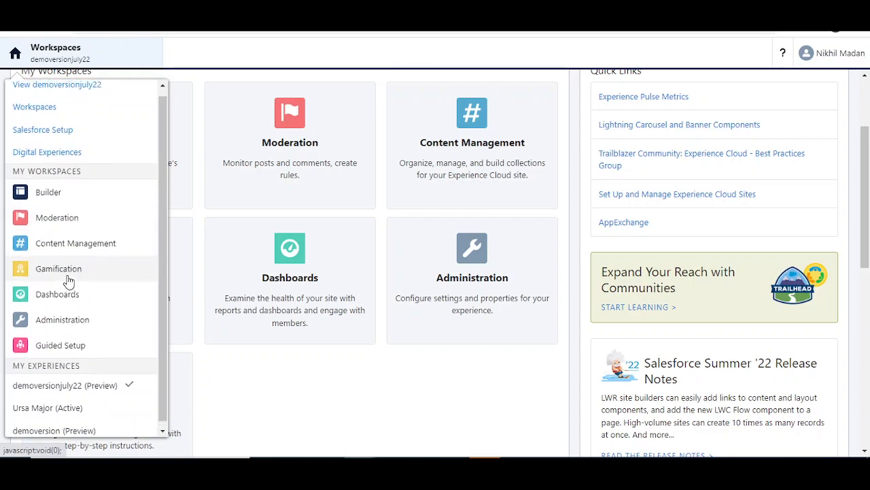
scroll(190, 366, "up", 1)
left_click(282, 371)
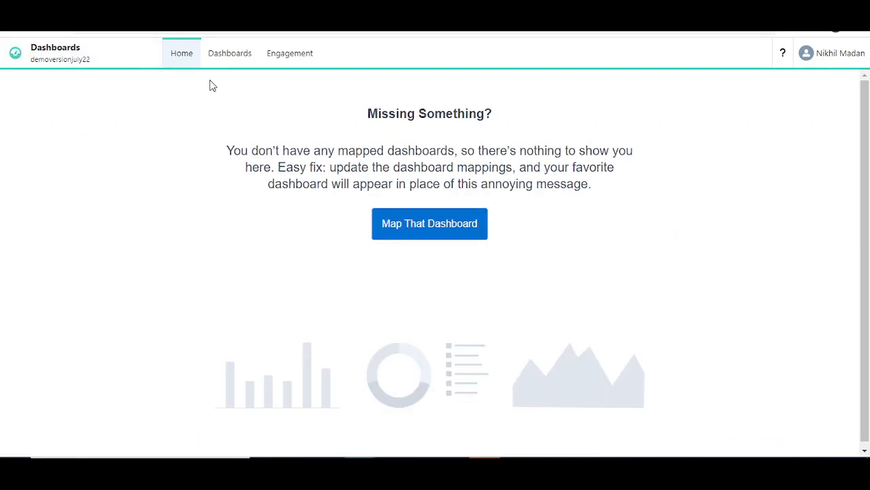
Step: Switch from Dashboards to Builder to edit the site's Home page
left_click(23, 56)
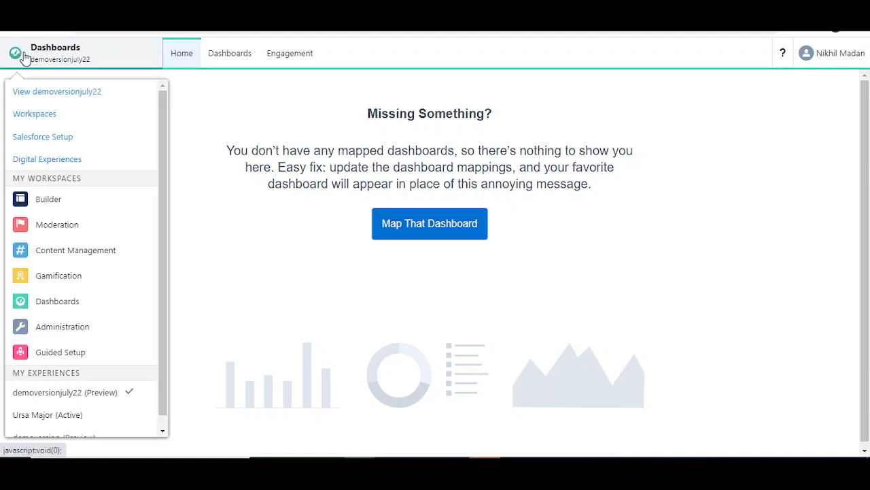
left_click(49, 212)
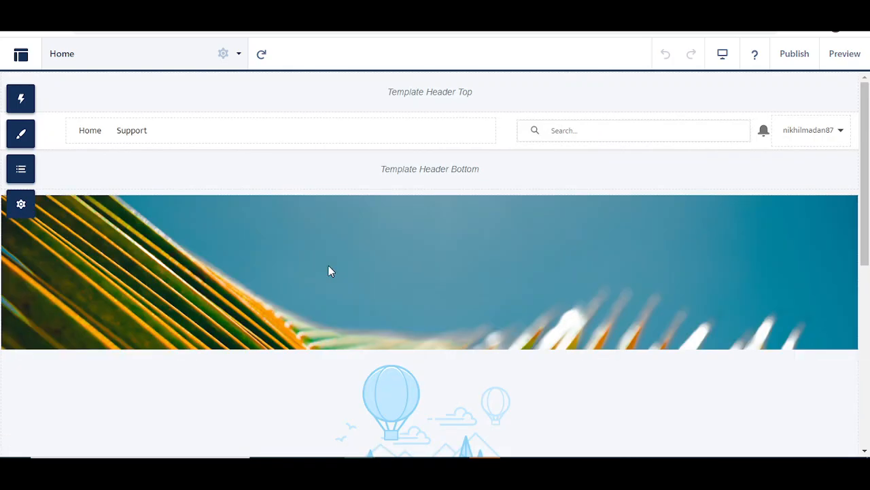
Step: Select the header Navigation Menu component to show its Default Navigation properties
scroll(340, 245, "down", 4)
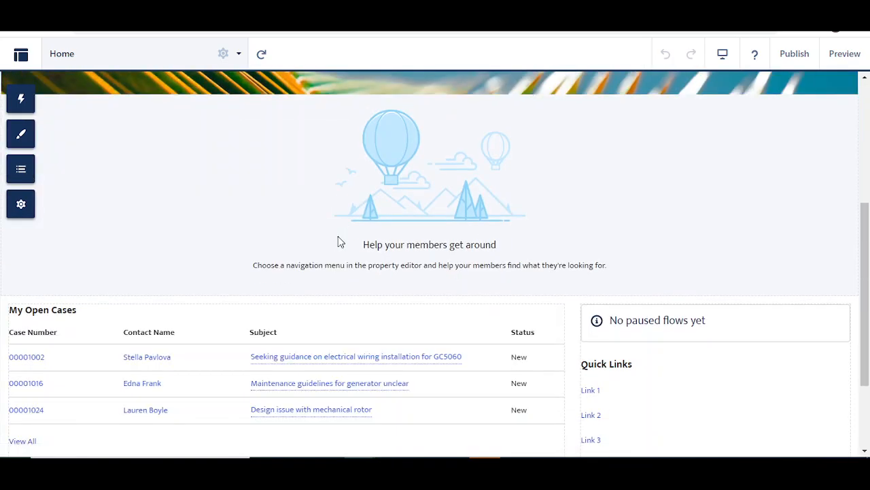
scroll(338, 236, "up", 4)
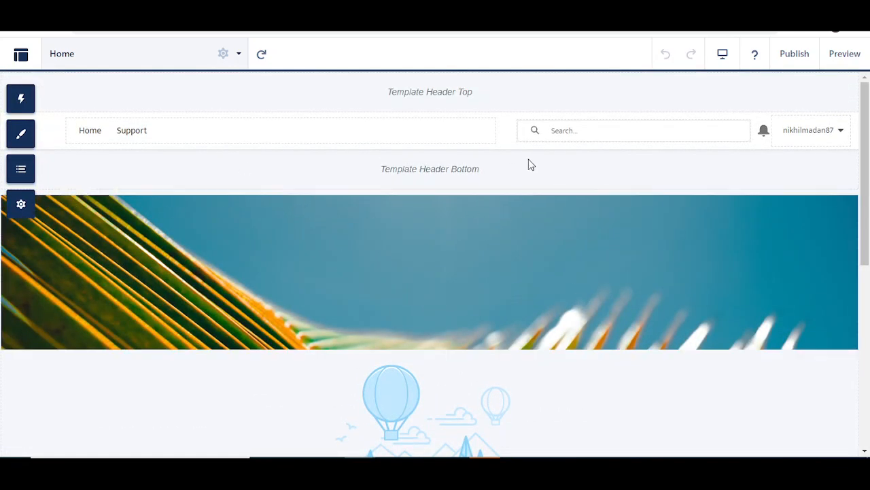
scroll(410, 185, "down", 1)
scroll(207, 138, "up", 1)
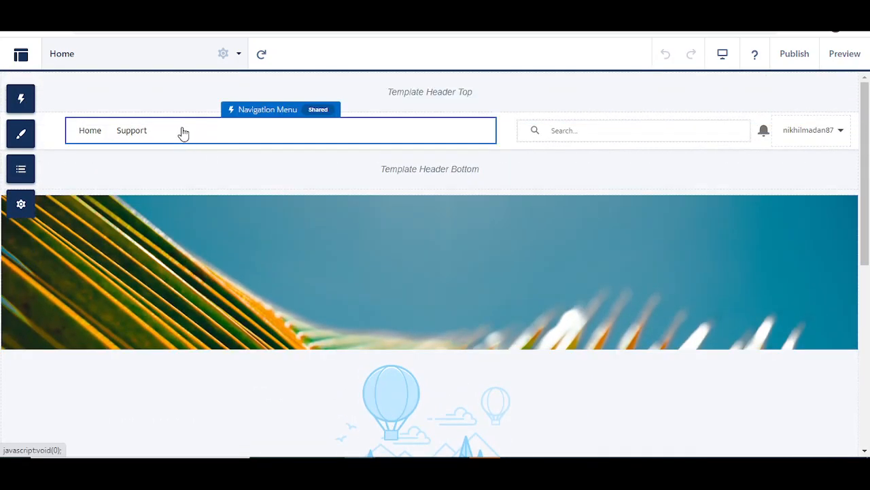
left_click(181, 133)
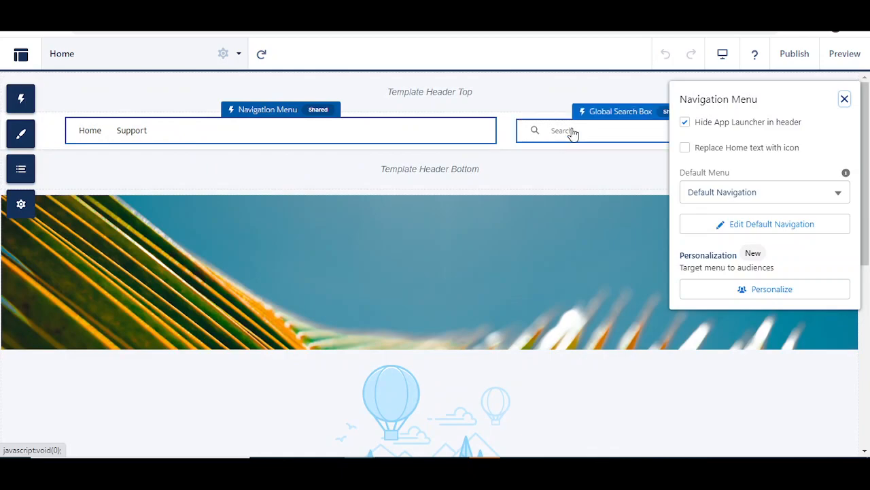
left_click(841, 99)
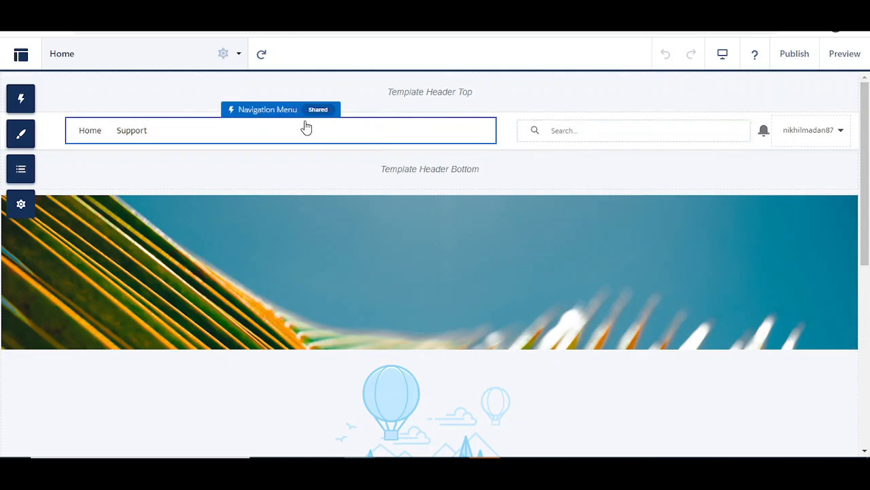
scroll(304, 165, "down", 6)
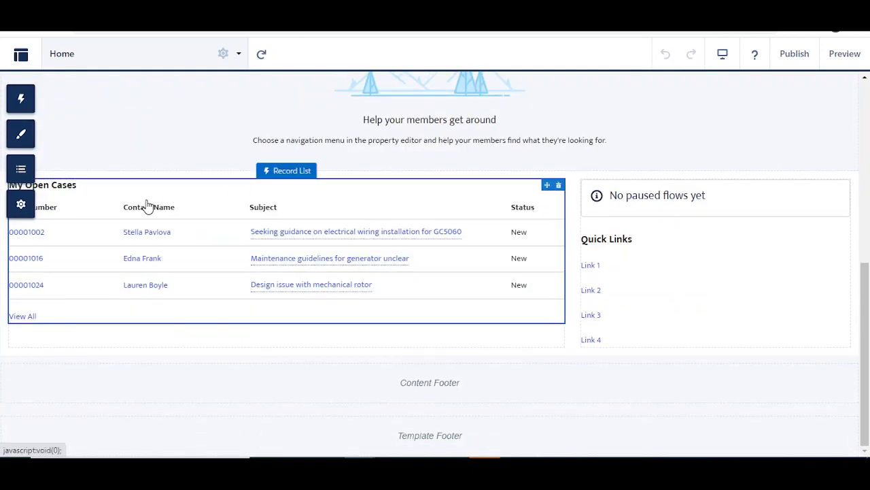
scroll(356, 240, "up", 6)
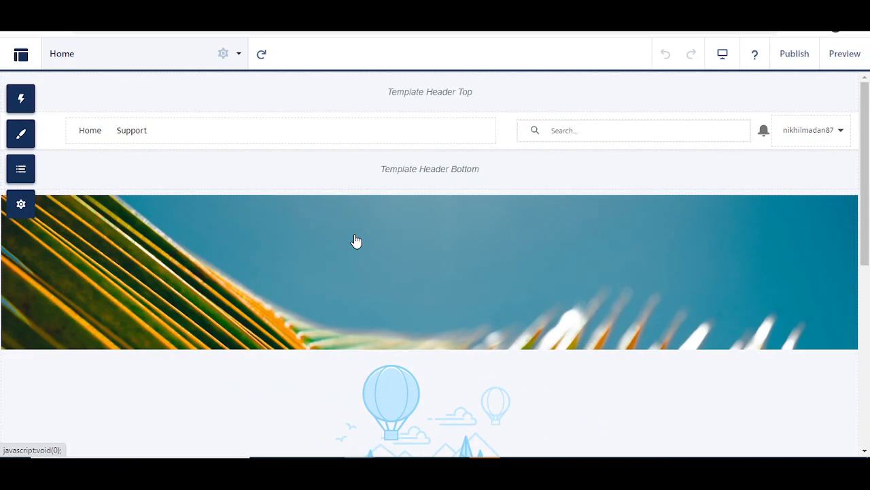
left_click(150, 130)
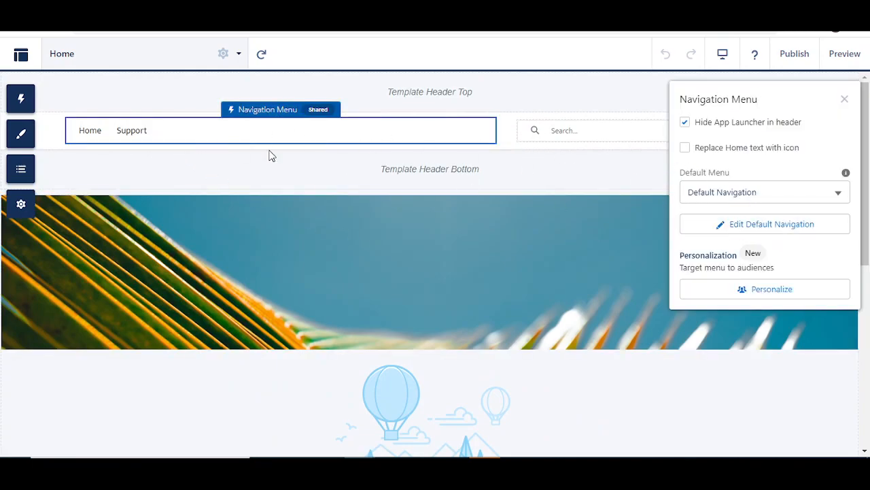
Step: Add a new item named Opportunities to the Default Navigation menu
left_click(771, 225)
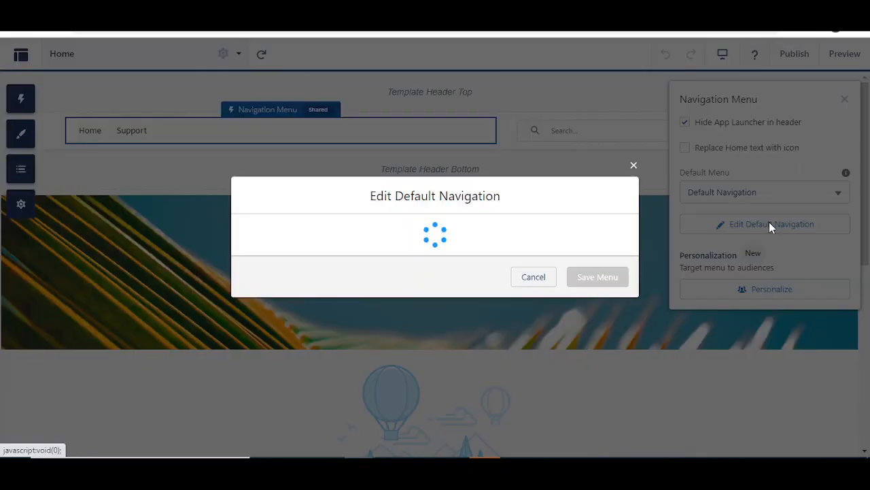
left_click(398, 174)
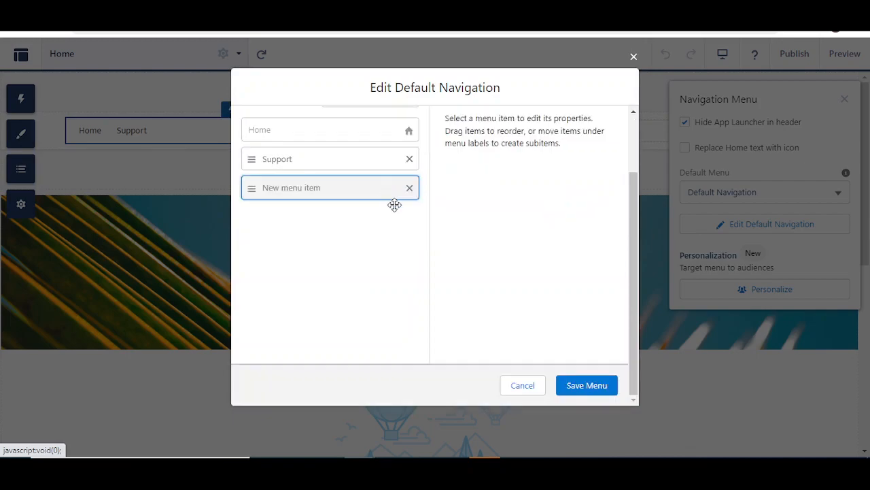
left_click_drag(512, 138, 441, 136)
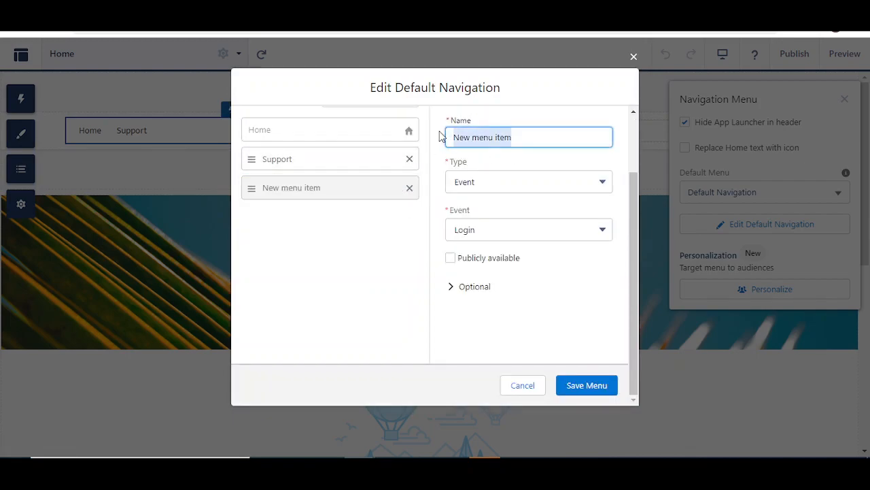
type("pportunities")
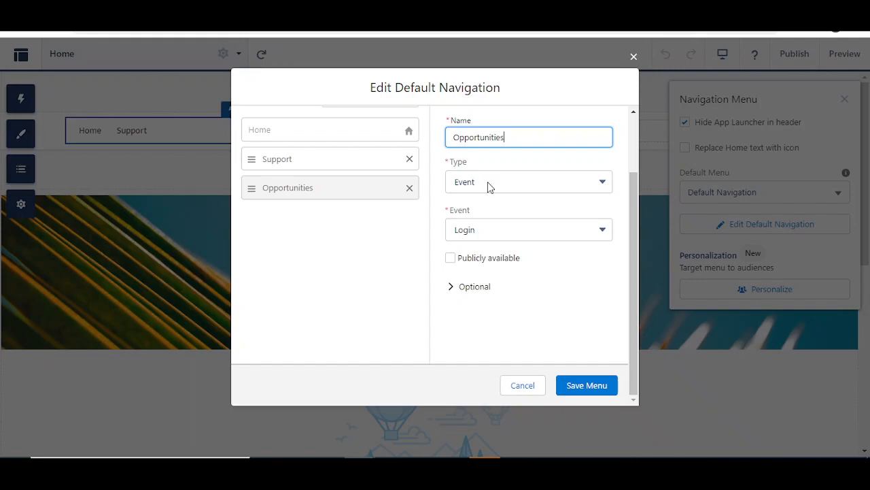
left_click(487, 187)
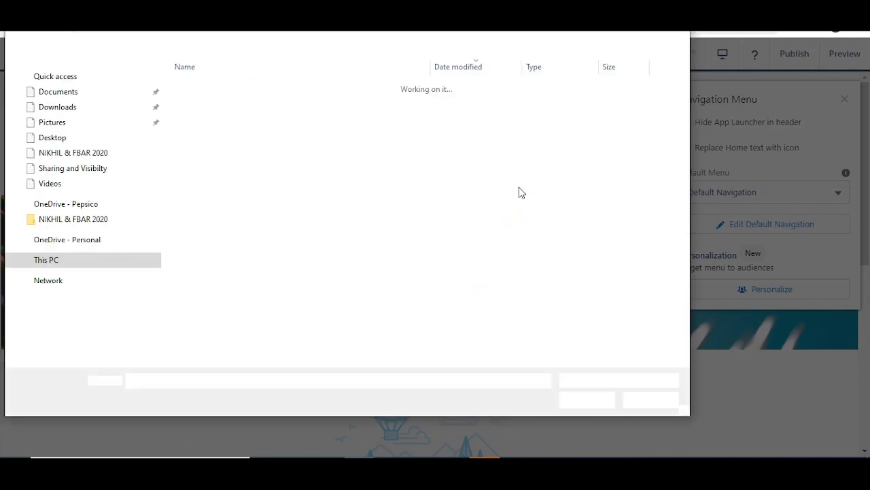
left_click(647, 400)
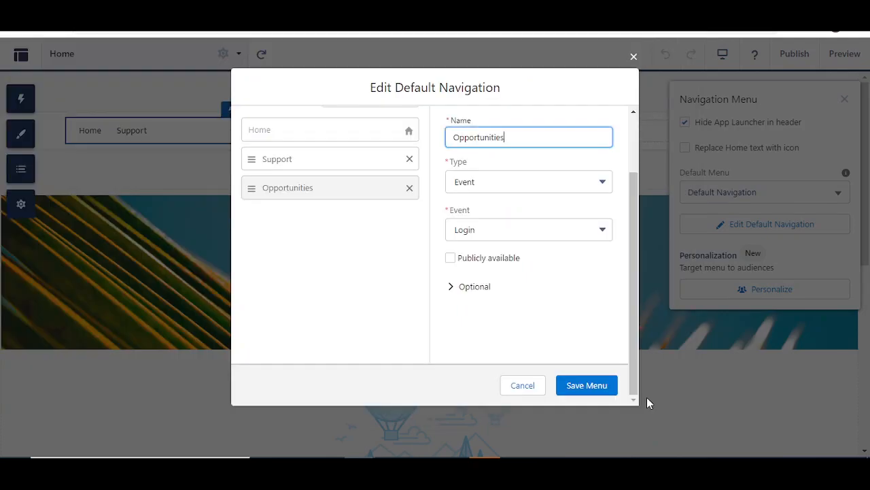
Step: Link the item to the Opportunity Salesforce object and save the menu
left_click(537, 181)
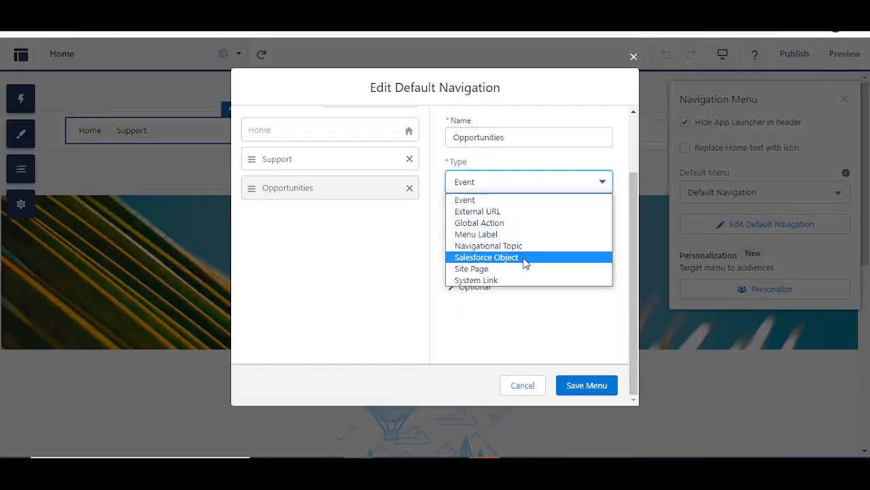
left_click(524, 261)
left_click(507, 233)
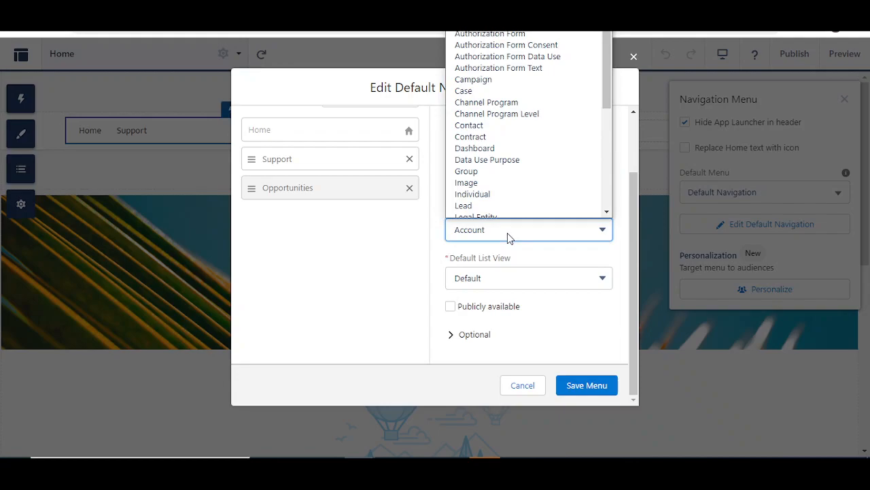
key("o")
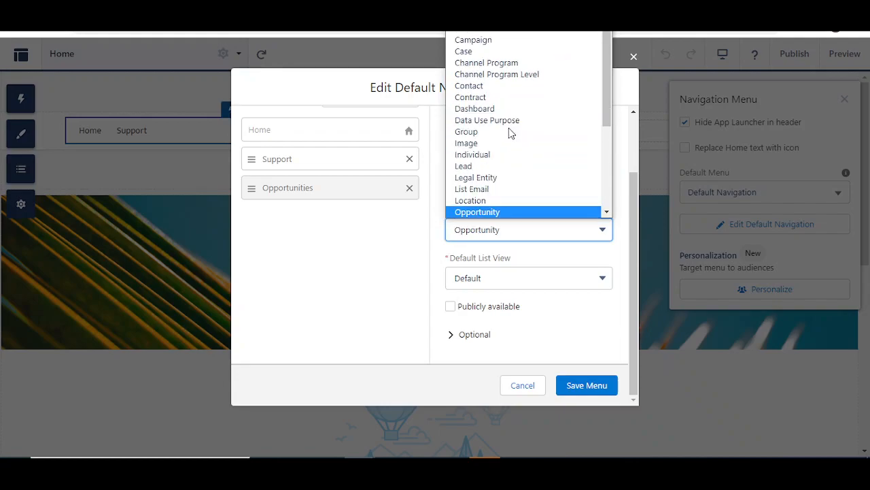
left_click(513, 212)
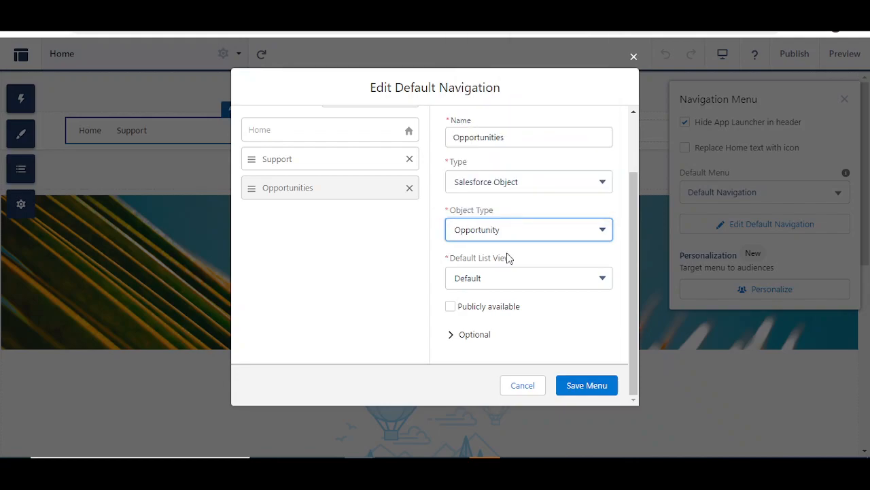
left_click(449, 340)
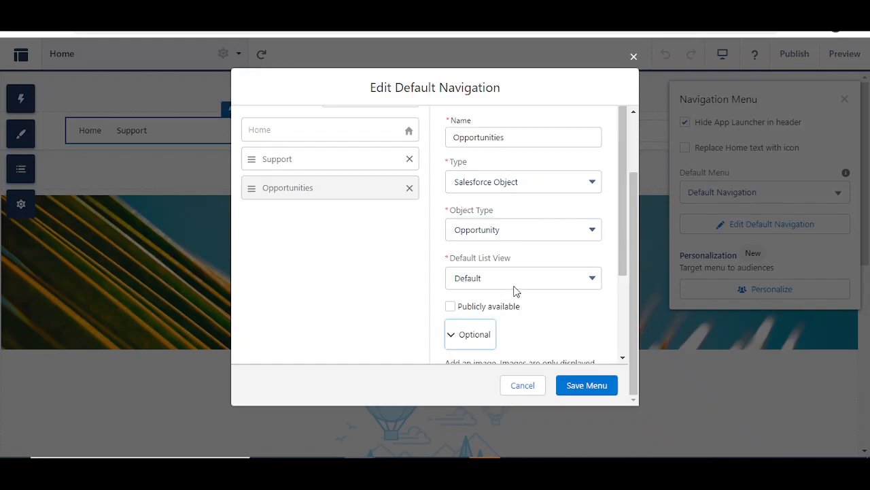
left_click(593, 389)
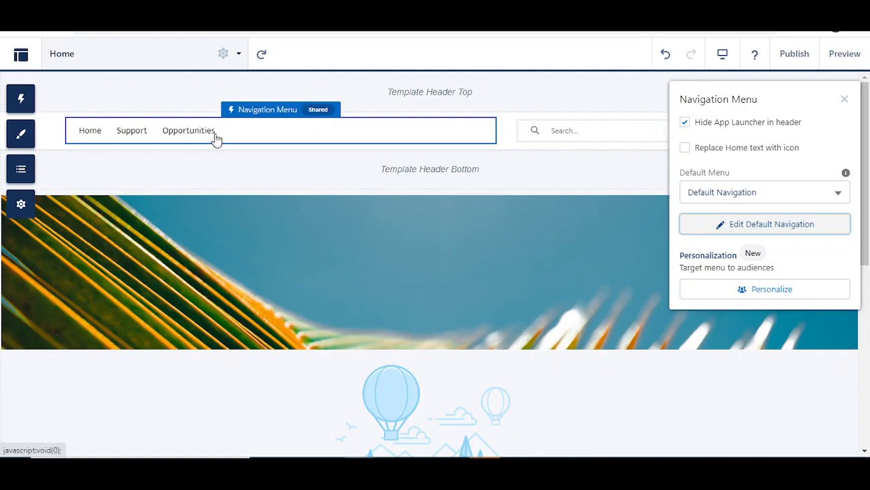
Step: Close the Navigation Menu panel and check the header shows Home, Support and Opportunities
left_click(844, 99)
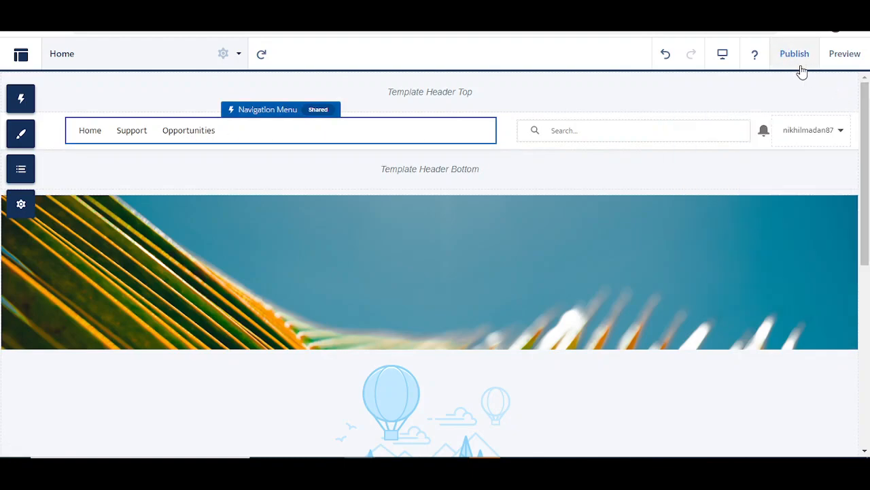
scroll(387, 195, "down", 3)
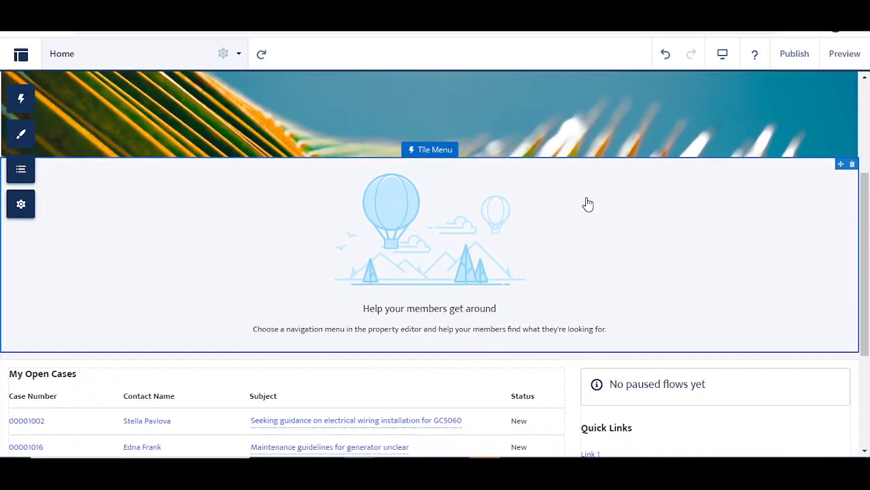
scroll(642, 201, "down", 3)
scroll(645, 203, "up", 1)
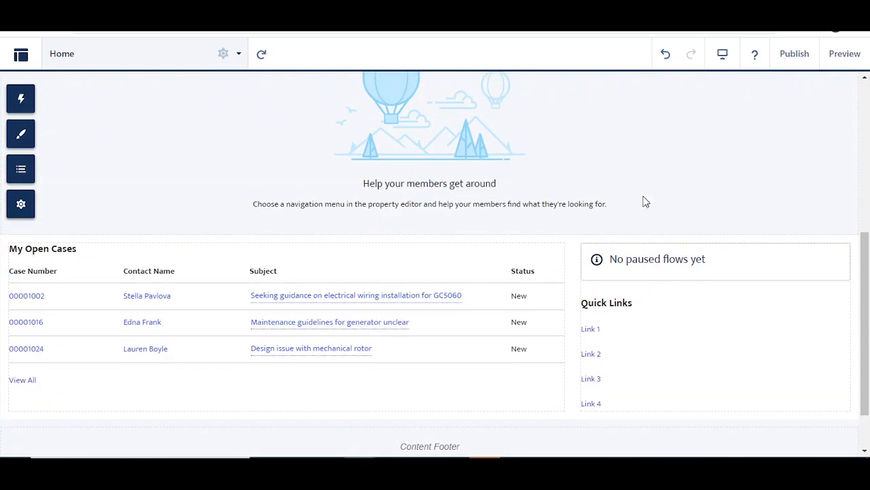
scroll(392, 190, "up", 5)
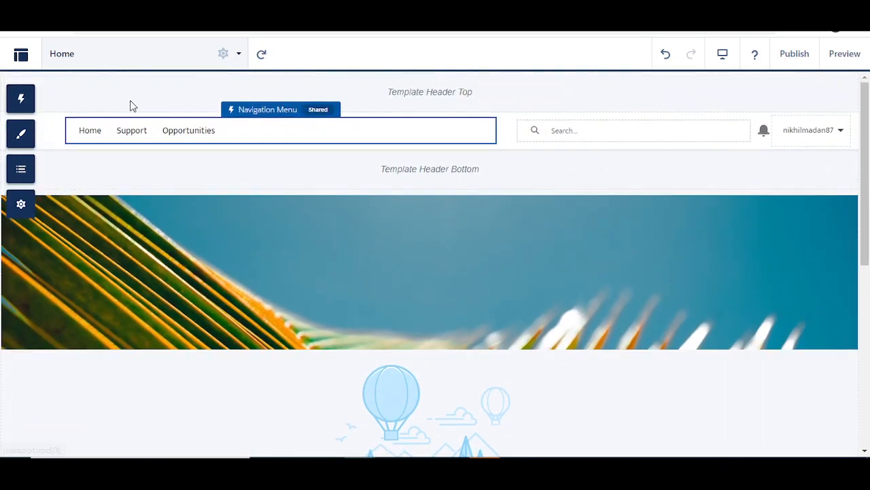
Step: Browse the site's Pages list, then bring up the workspaces and experiences menu
left_click(176, 64)
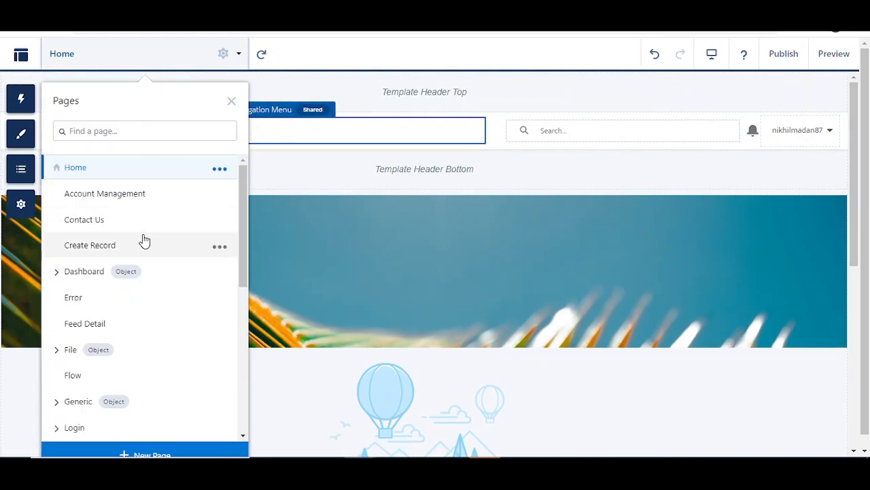
scroll(108, 204, "down", 3)
scroll(95, 306, "down", 2)
scroll(136, 258, "up", 5)
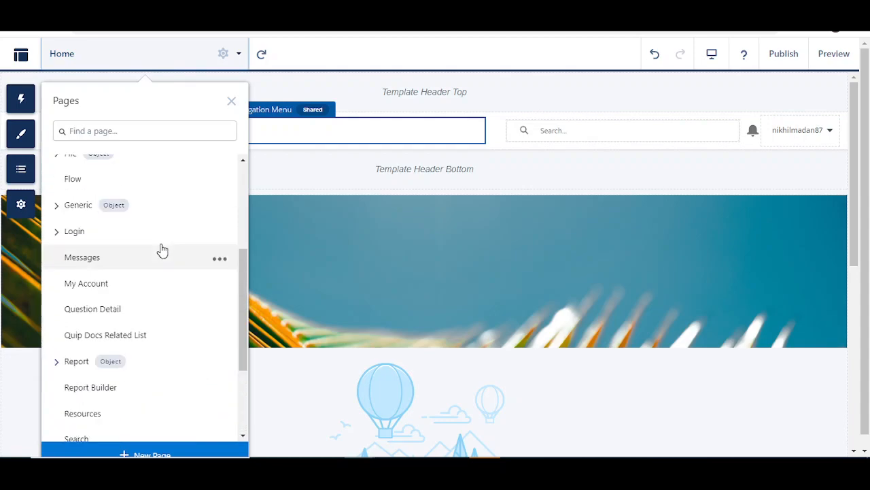
left_click(21, 54)
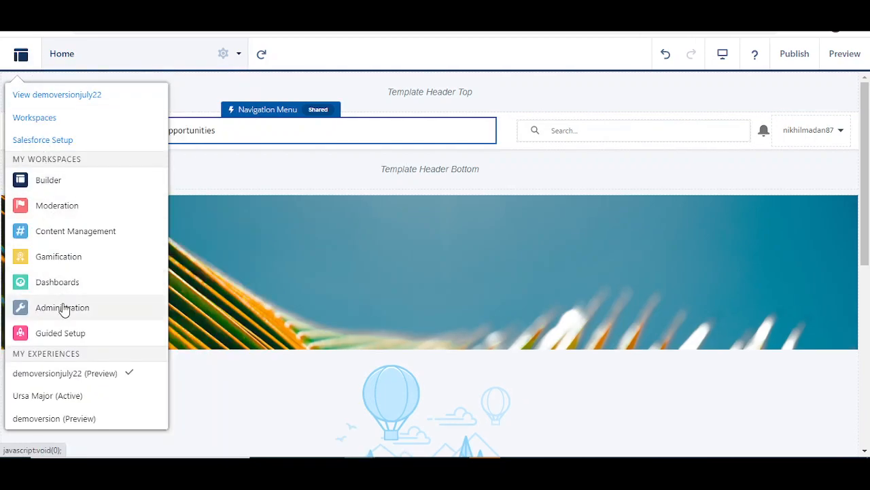
Step: Open the Administration workspace on its Members settings page
left_click(63, 309)
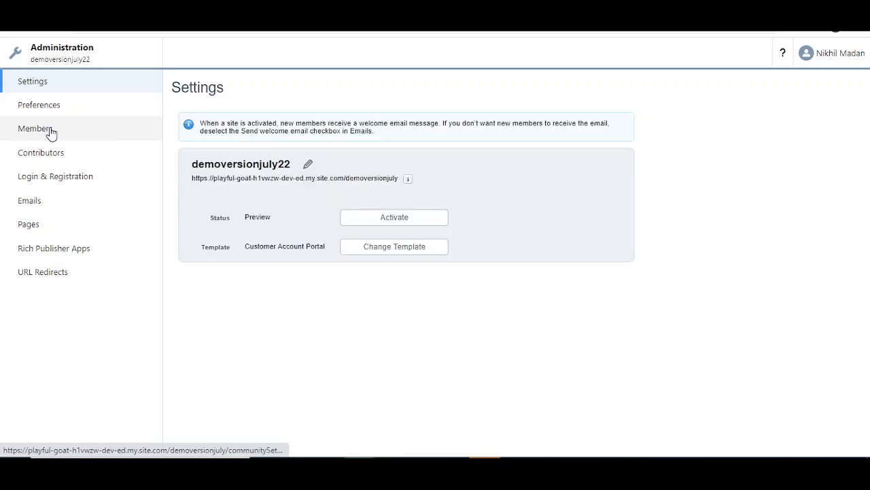
left_click(50, 132)
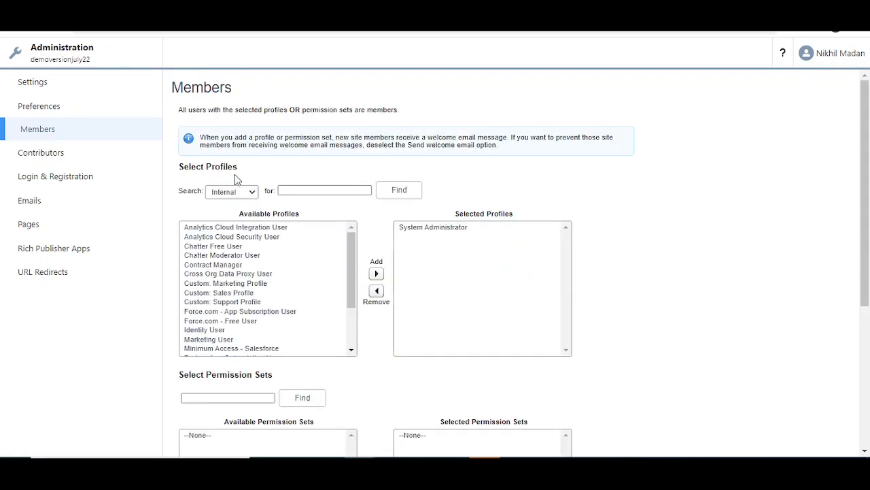
Step: Filter profiles to Customer and add Customer Community User to the selected profiles
scroll(307, 239, "down", 2)
scroll(278, 259, "up", 2)
scroll(380, 207, "down", 2)
scroll(367, 211, "up", 2)
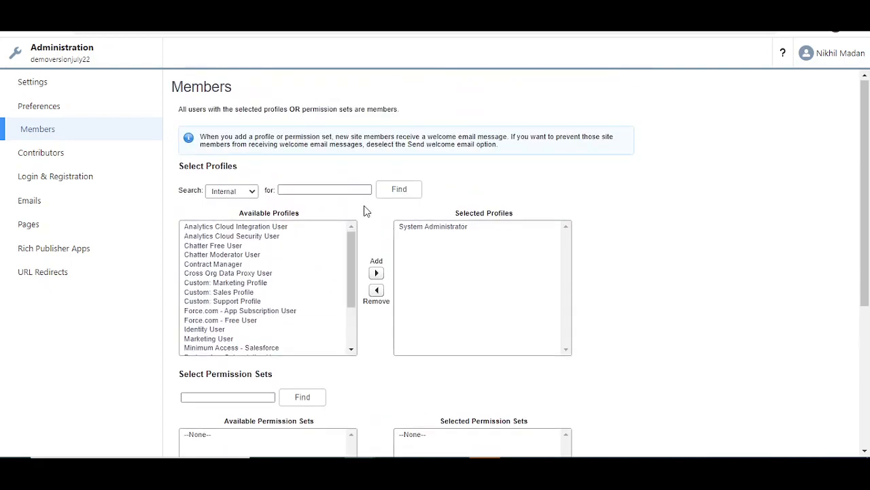
left_click(250, 192)
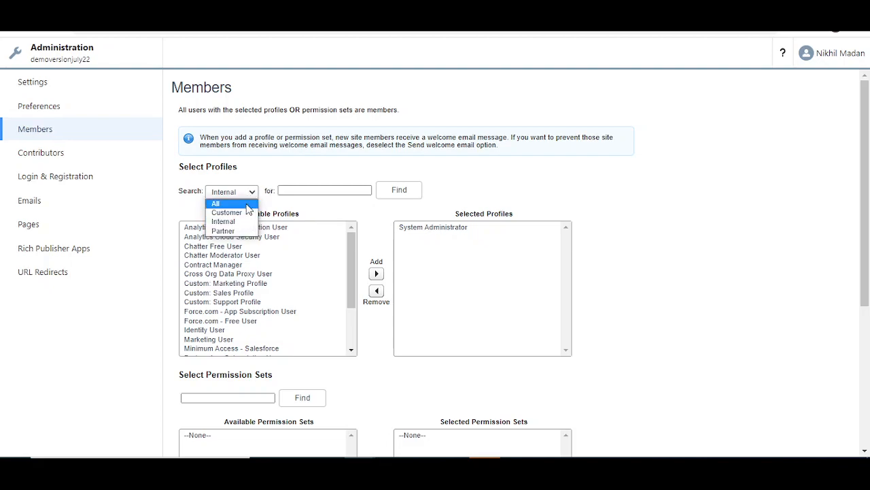
left_click(231, 212)
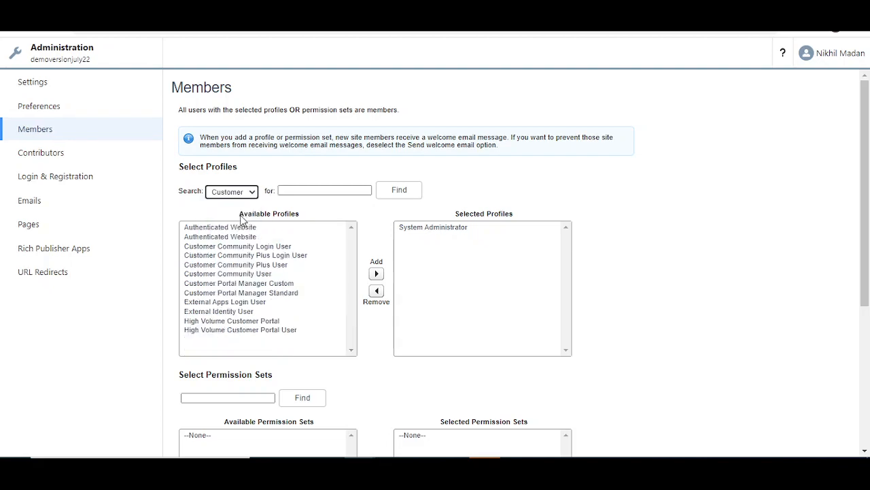
left_click(253, 273)
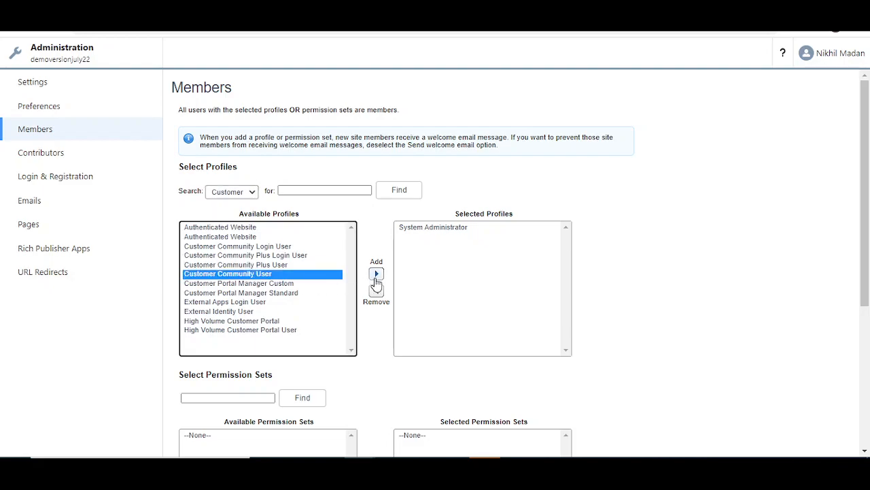
left_click(376, 273)
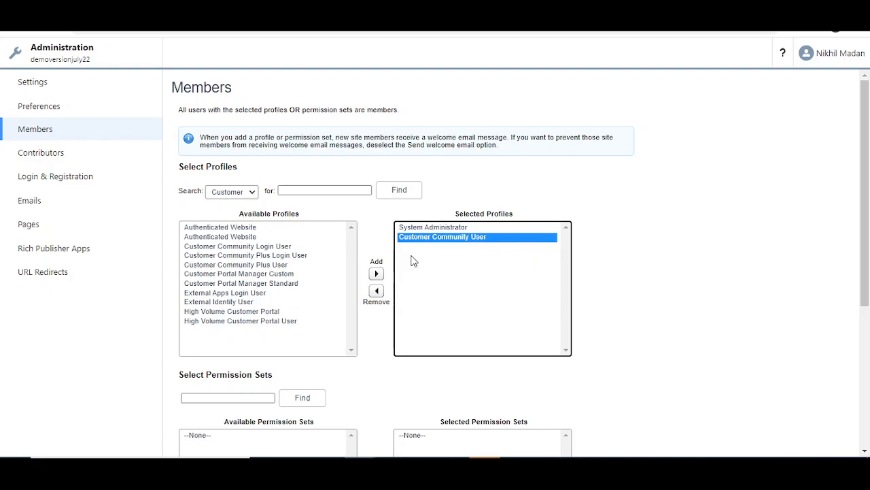
Step: Save the member settings and move on to Login & Registration
scroll(429, 244, "down", 2)
scroll(429, 220, "up", 2)
scroll(285, 257, "down", 2)
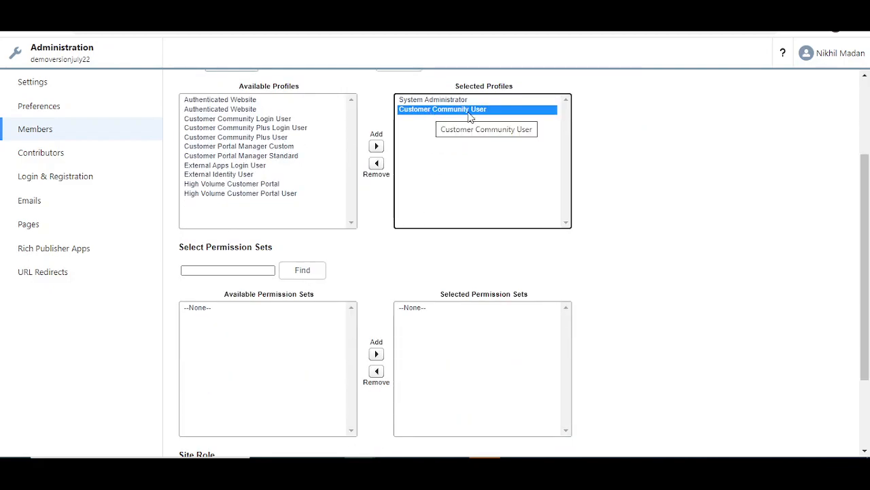
scroll(318, 279, "down", 2)
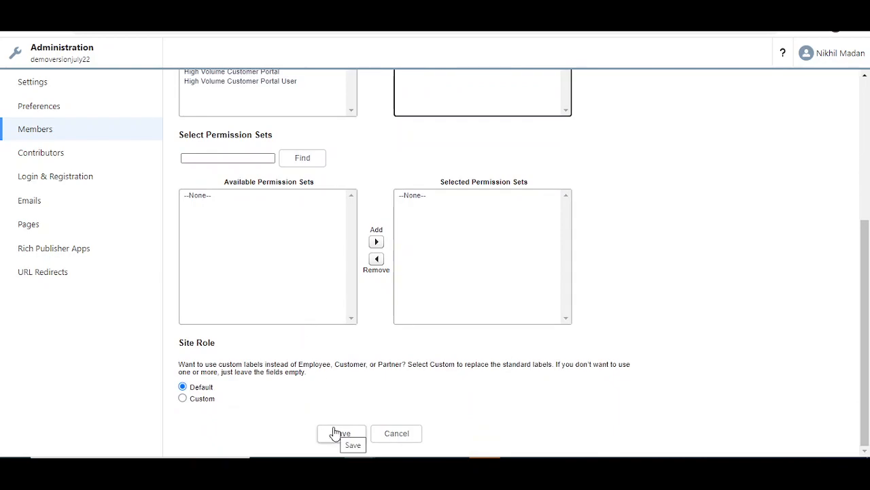
left_click(332, 435)
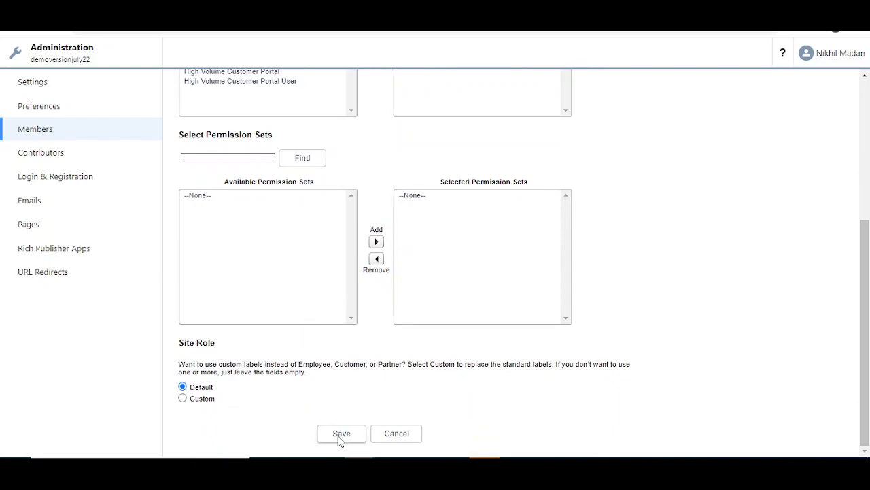
left_click(59, 178)
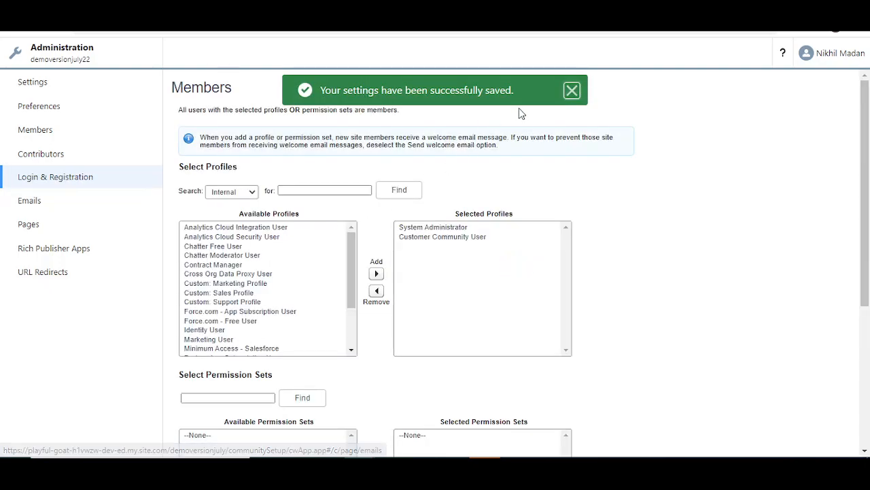
left_click(572, 90)
scroll(348, 291, "down", 6)
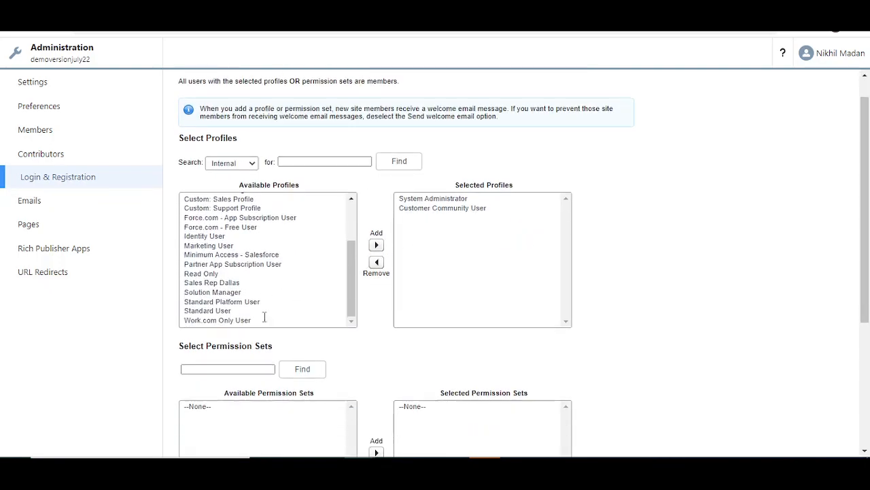
Step: In Login & Registration, keep Default Page as the login page and allow employees direct login
left_click(84, 177)
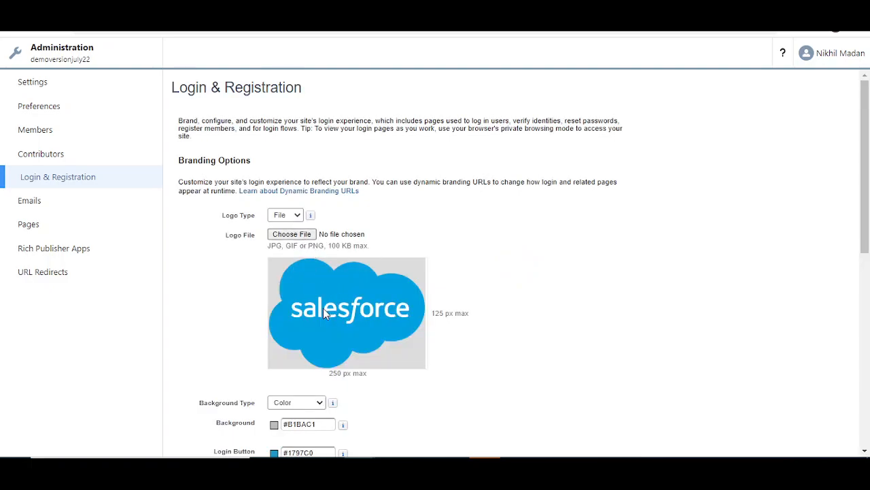
scroll(326, 302, "down", 3)
scroll(349, 151, "down", 4)
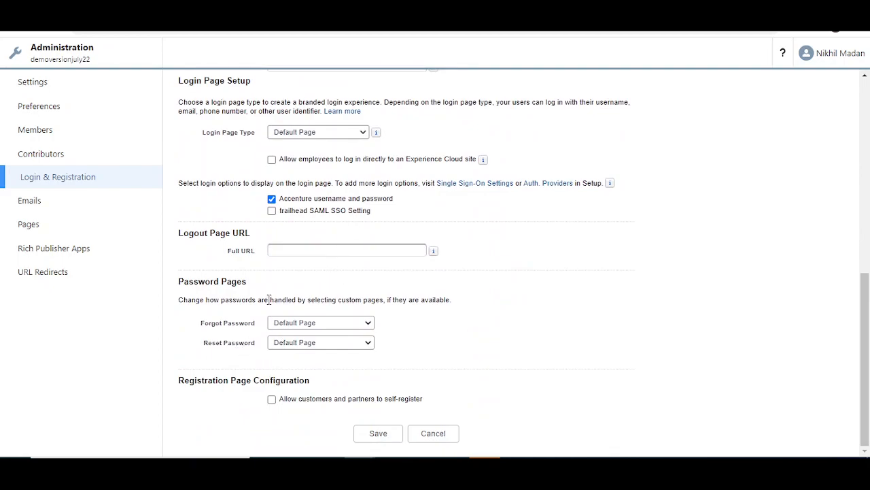
scroll(300, 225, "up", 2)
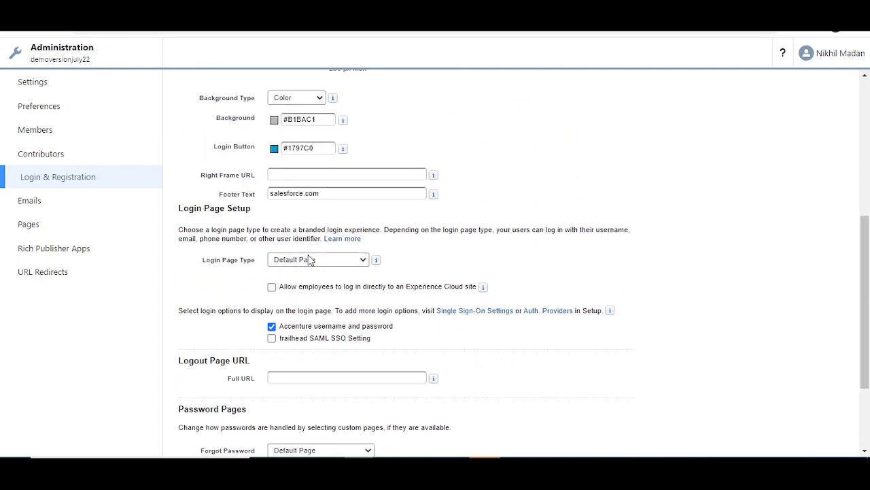
left_click(322, 261)
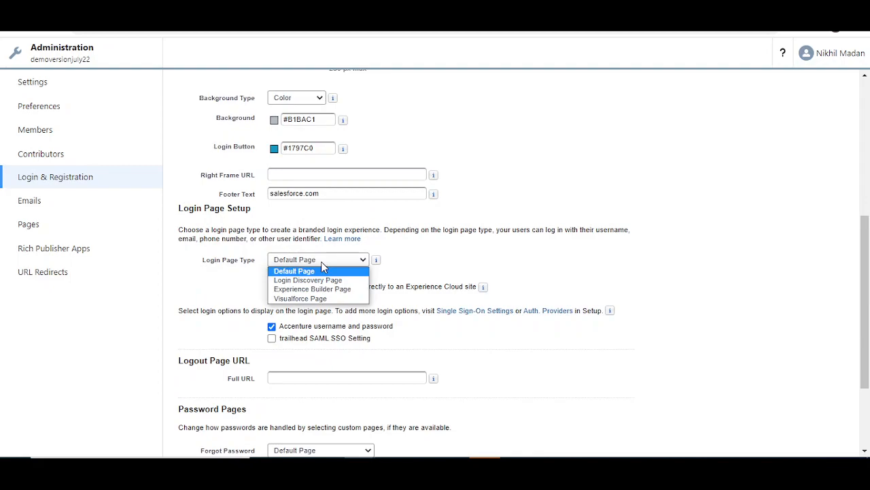
left_click(324, 272)
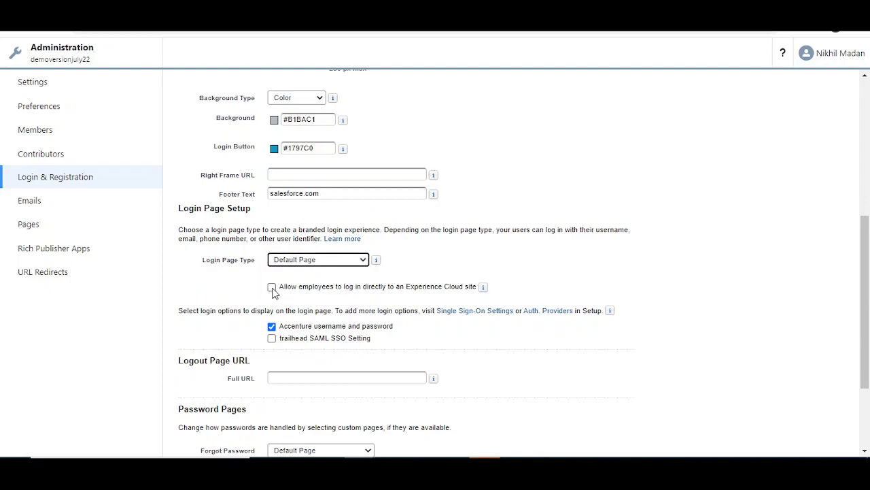
left_click_drag(275, 288, 467, 287)
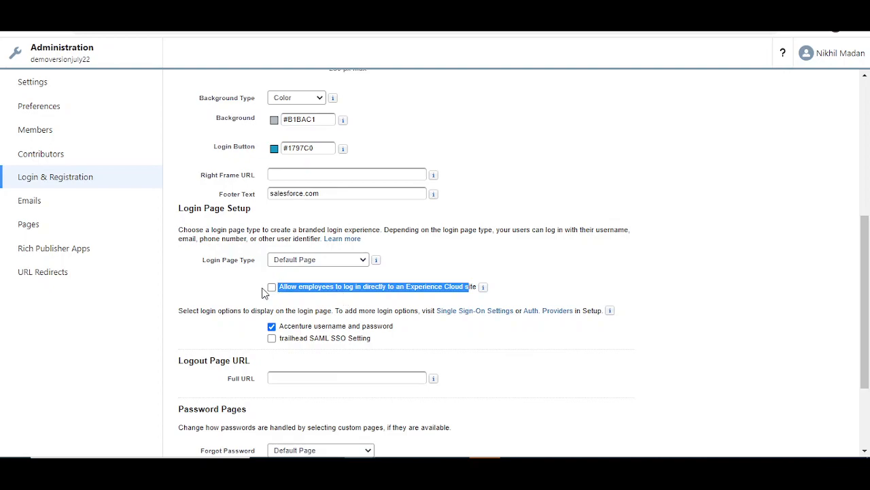
Step: Keep Default Page for the forgot-password page and review the registration settings below
scroll(340, 286, "down", 2)
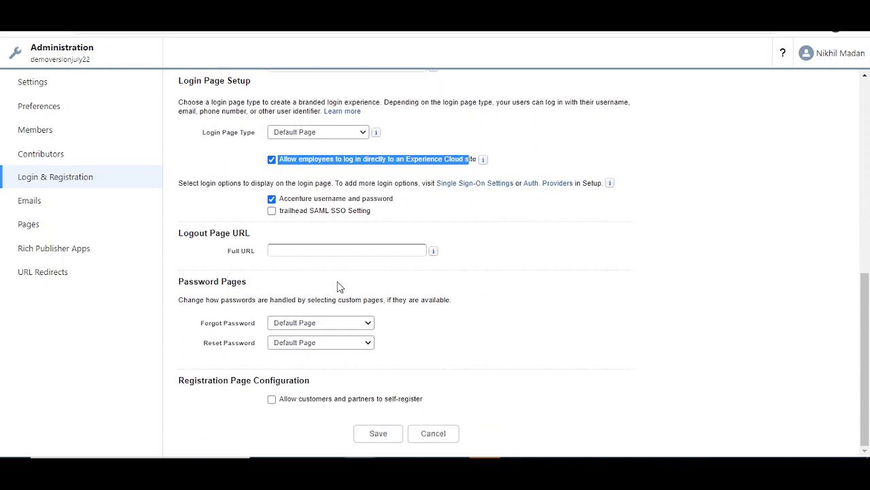
scroll(340, 286, "up", 7)
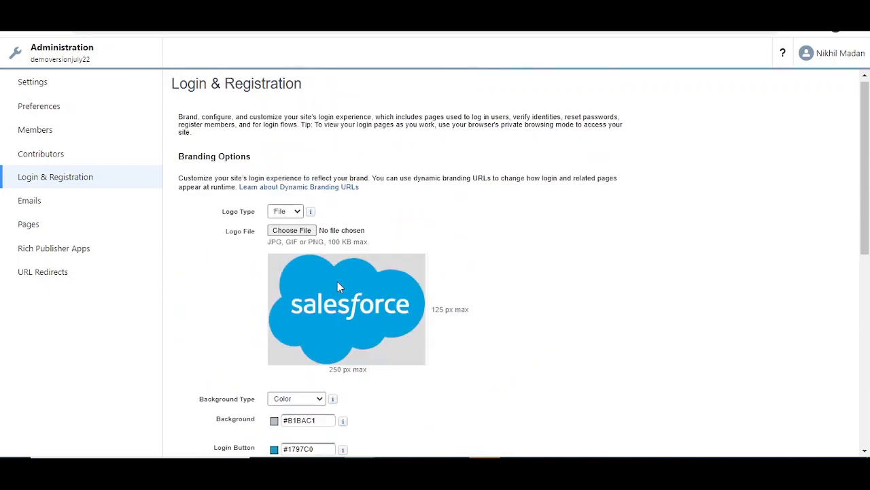
scroll(340, 287, "down", 7)
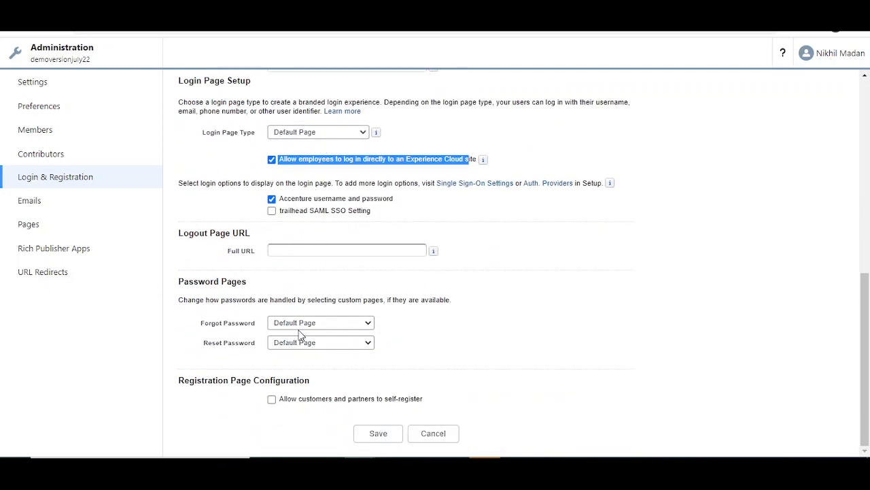
left_click(347, 324)
left_click(350, 324)
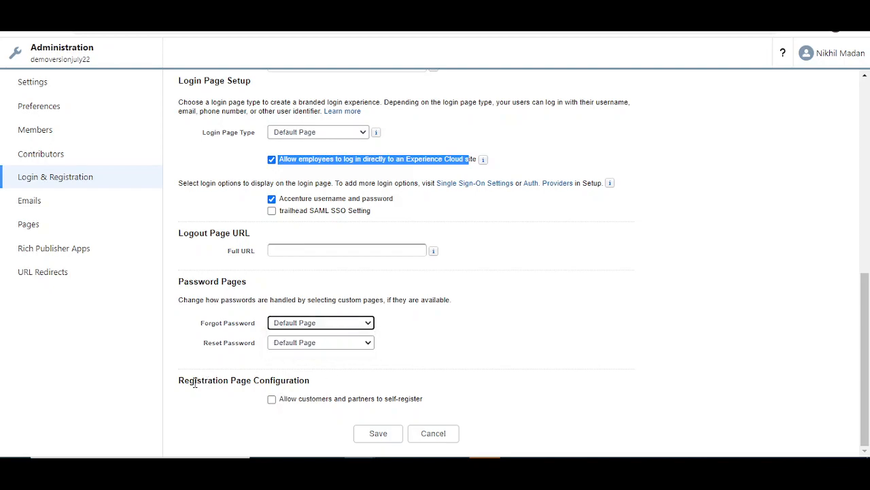
left_click_drag(186, 382, 311, 383)
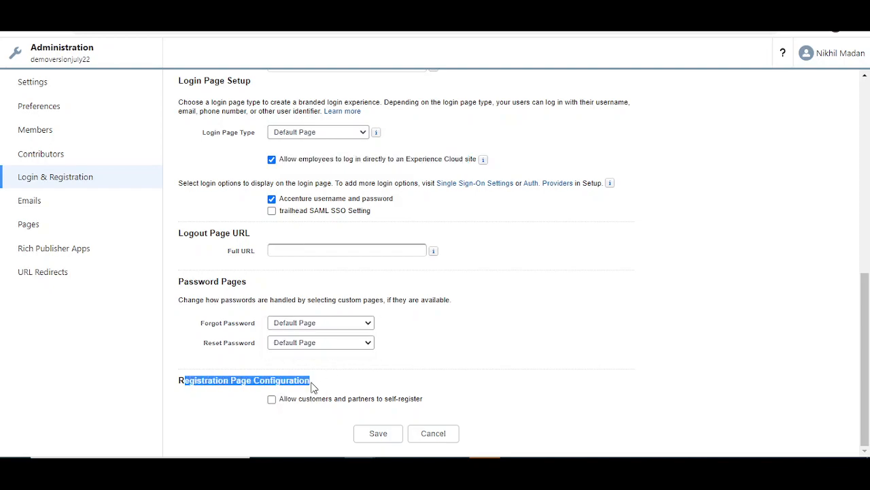
Step: Allow customers and partners to self-register, keeping Default Page as the registration page
left_click(271, 400)
scroll(421, 348, "down", 2)
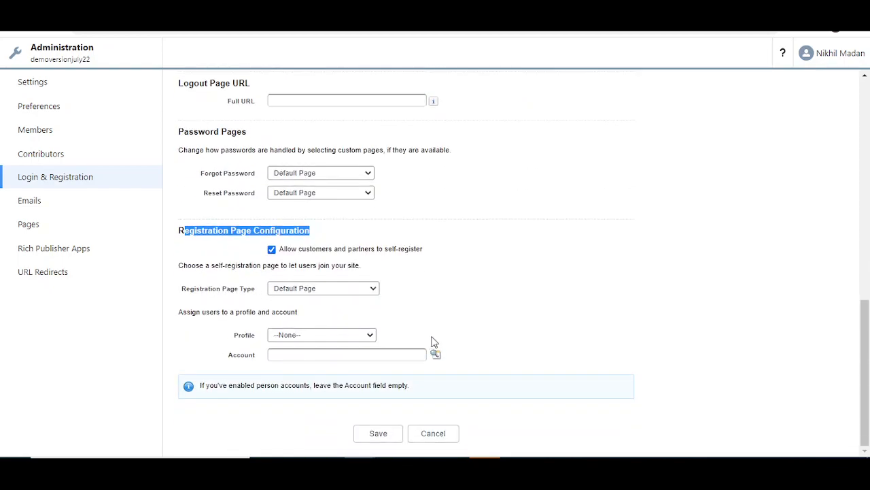
left_click(448, 277)
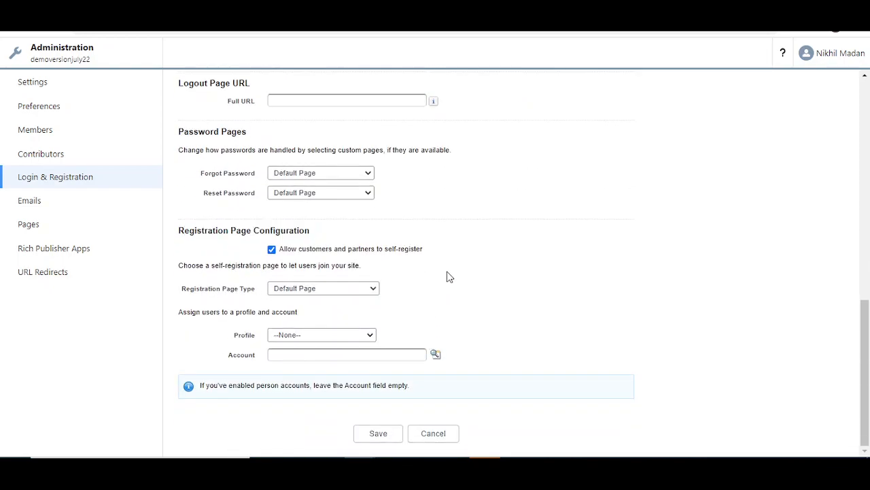
left_click(315, 295)
left_click(317, 299)
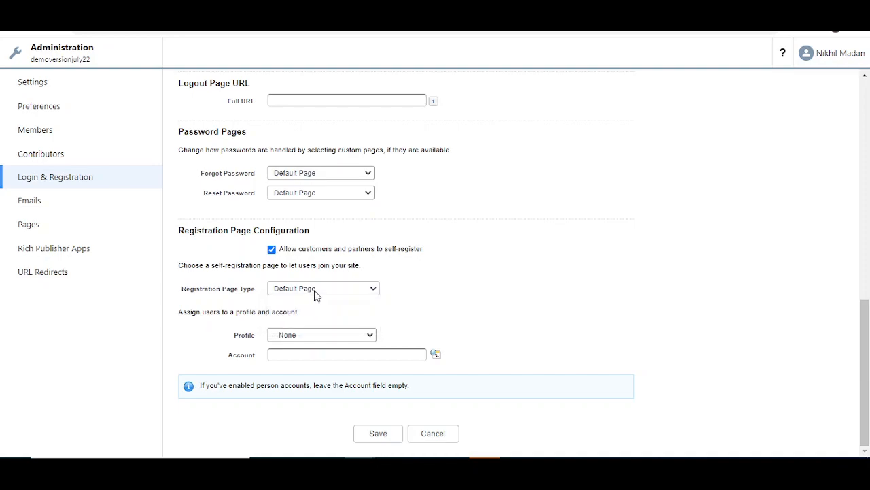
Step: Assign Burlington Textiles Corp of America as the self-registration account and save the settings
left_click(302, 356)
left_click(502, 353)
left_click_drag(245, 387, 308, 402)
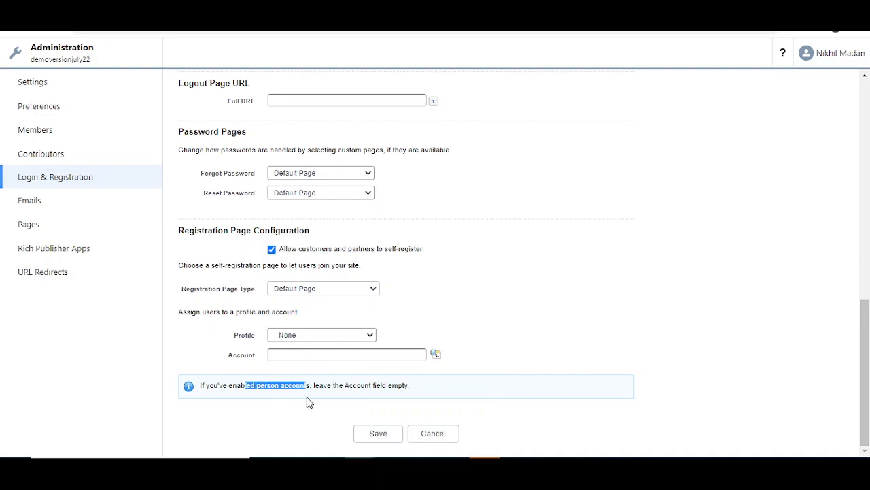
left_click(286, 355)
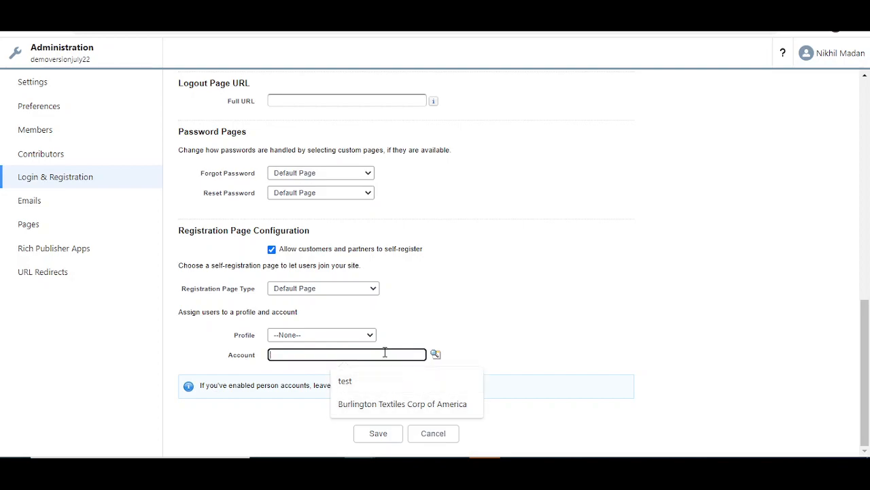
type("burl")
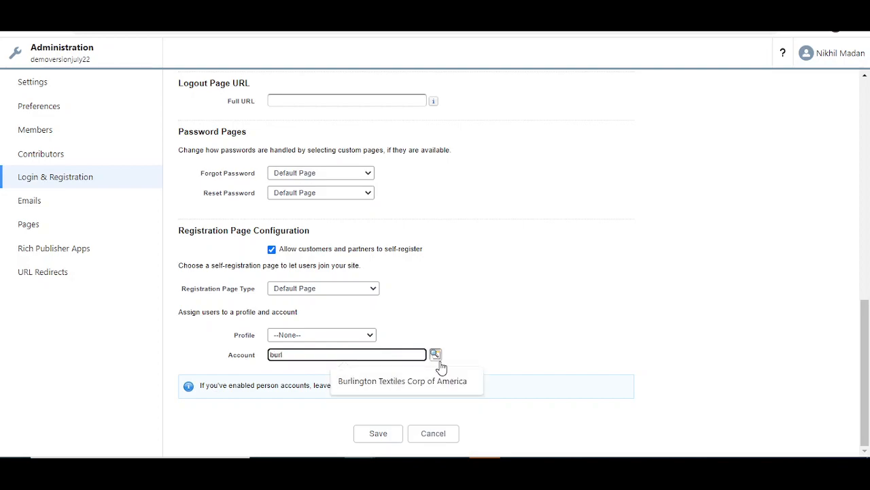
left_click(435, 356)
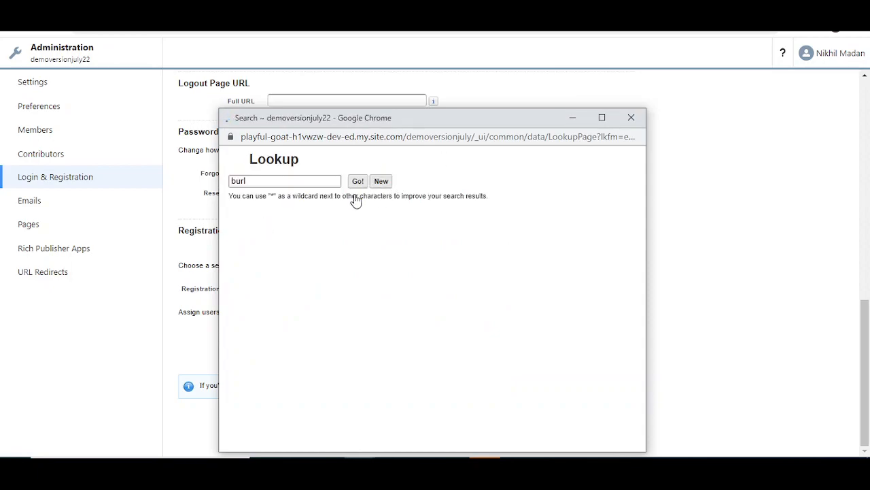
left_click(283, 283)
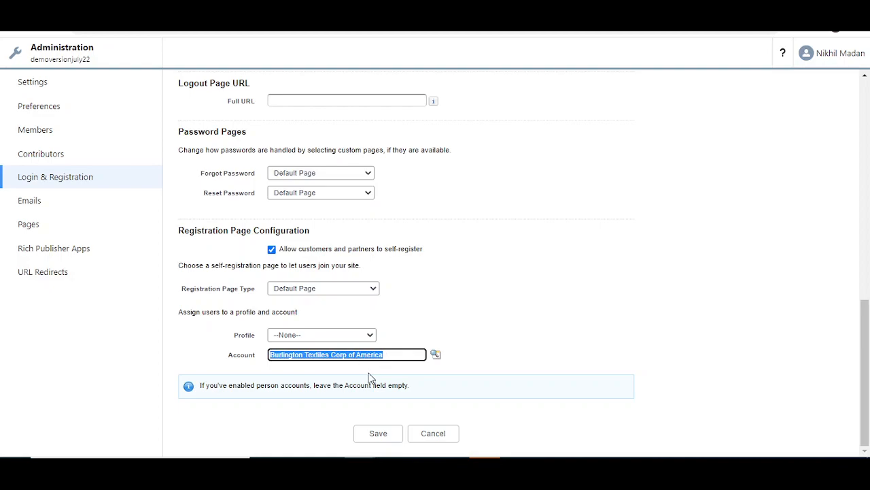
left_click_drag(205, 385, 319, 388)
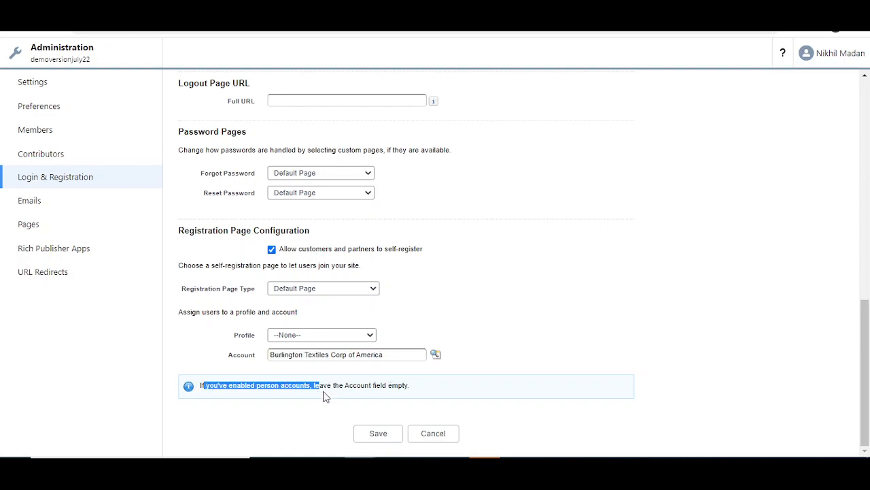
left_click(381, 435)
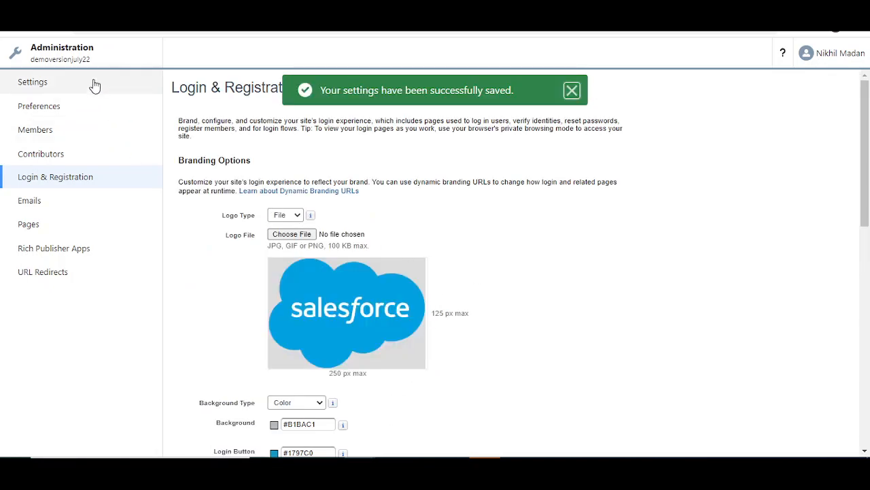
Step: Open the site in Builder, copy its URL, publish it and open an incognito window
left_click(85, 58)
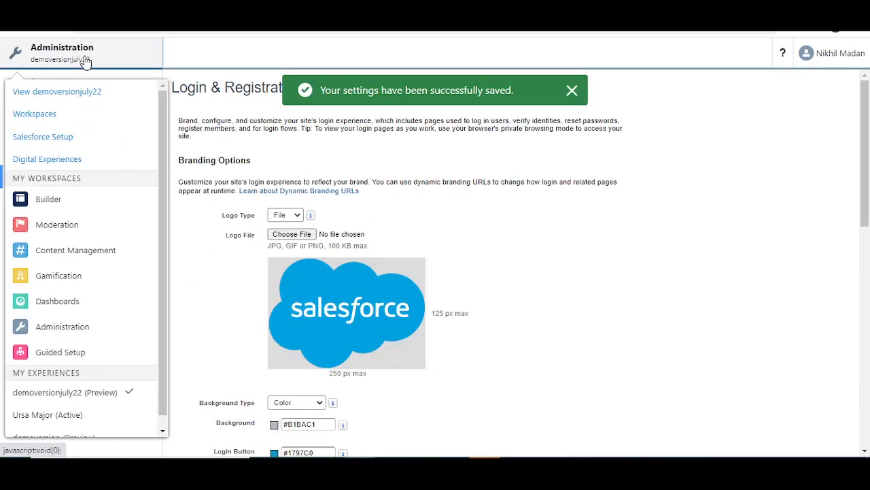
left_click(49, 212)
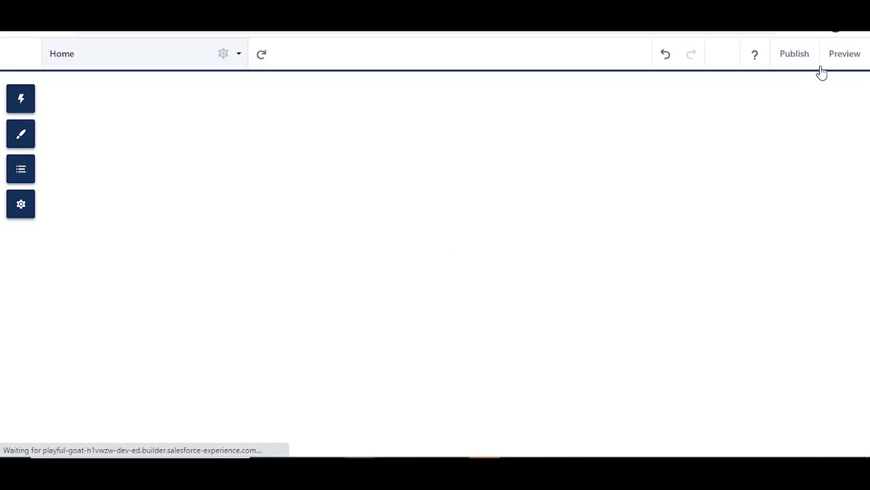
left_click(810, 53)
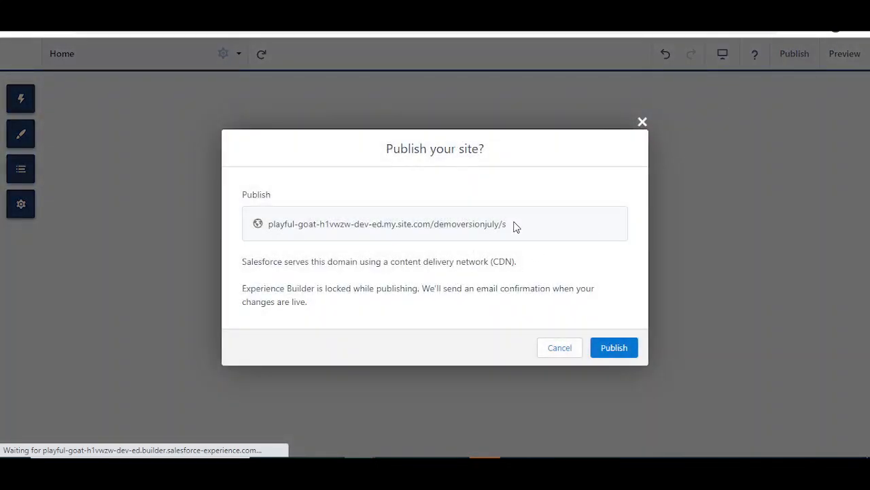
double_click(273, 225)
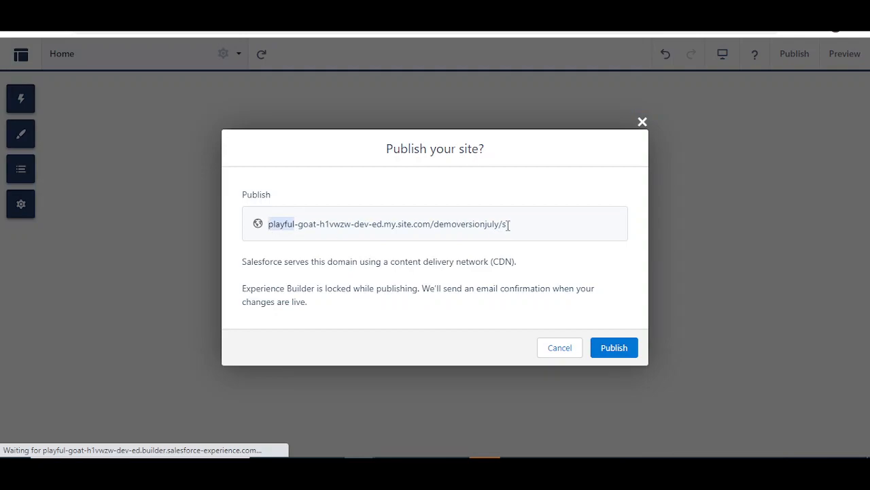
triple_click(286, 223)
key("ctrl+c")
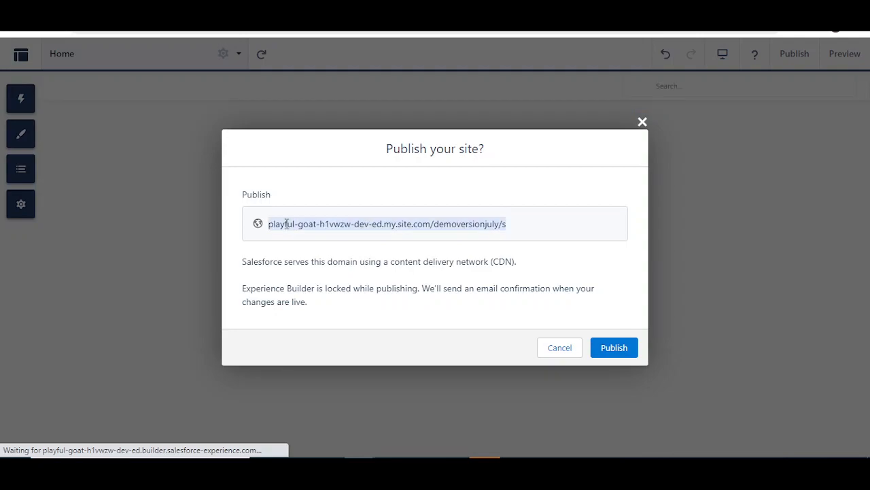
left_click(614, 349)
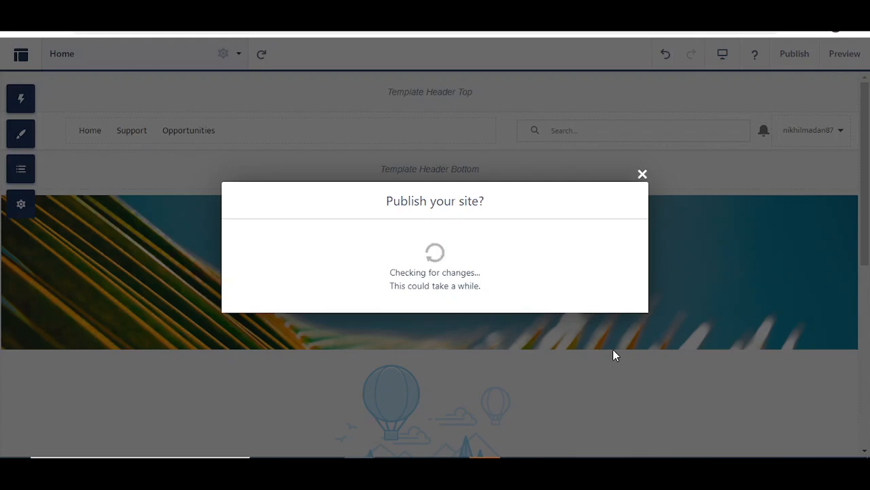
left_click(612, 306)
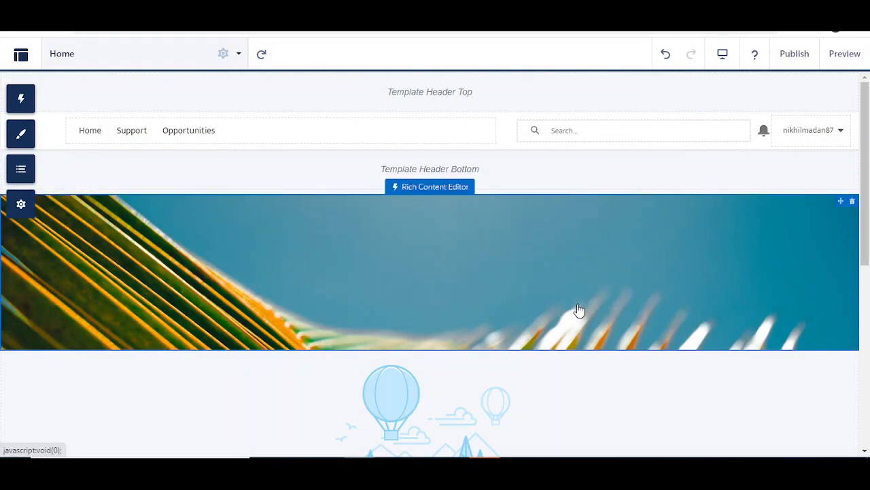
key("ctrl+shift+n")
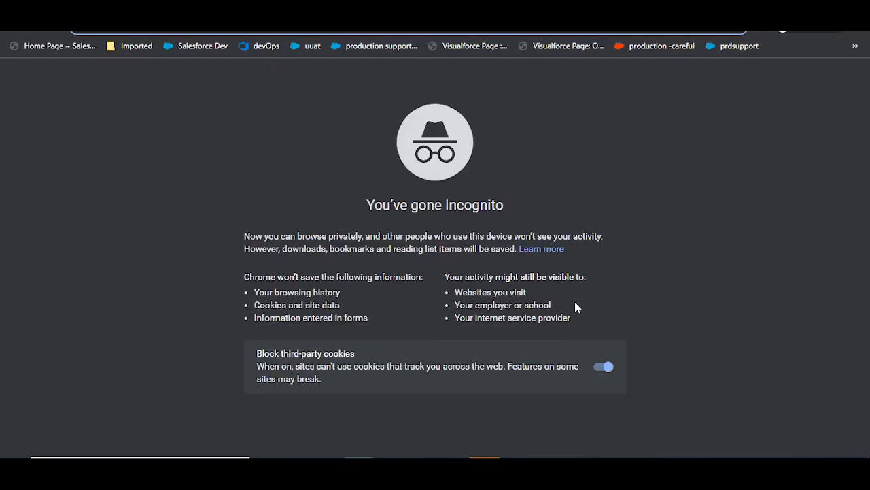
Step: Go to the published site by pasting its copied address into the incognito window
key("ctrl+v")
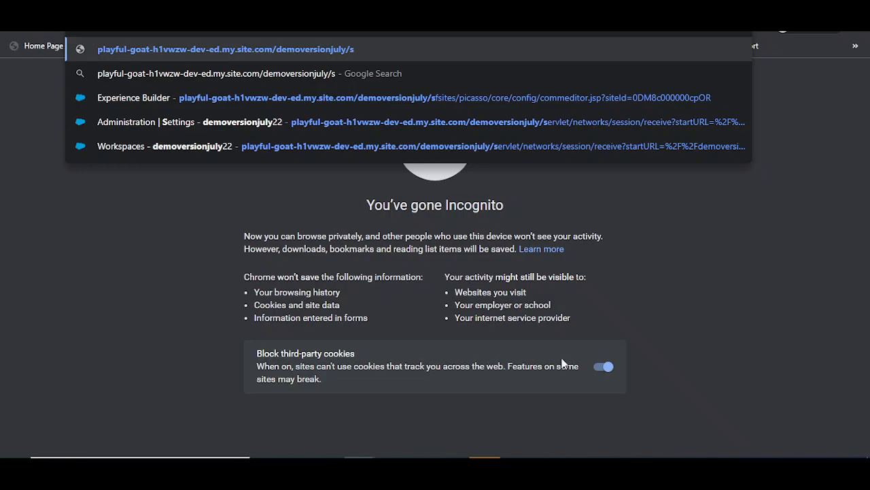
key("Return")
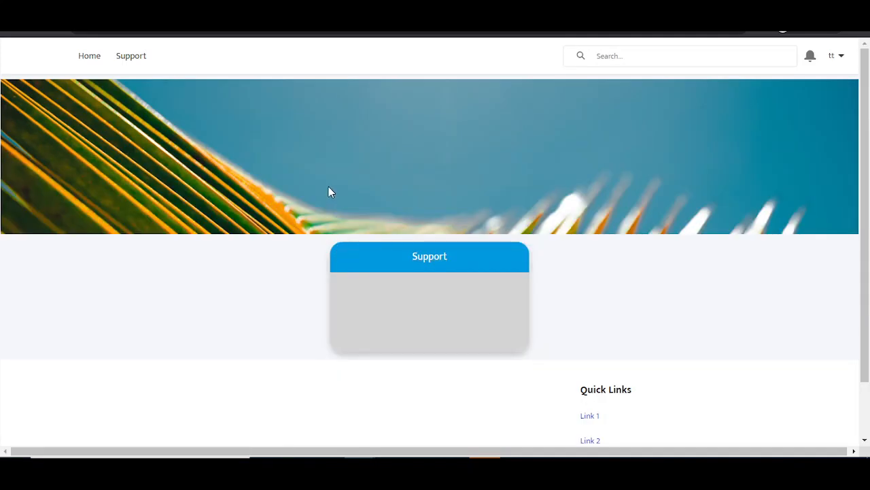
scroll(329, 186, "down", 1)
scroll(330, 186, "up", 1)
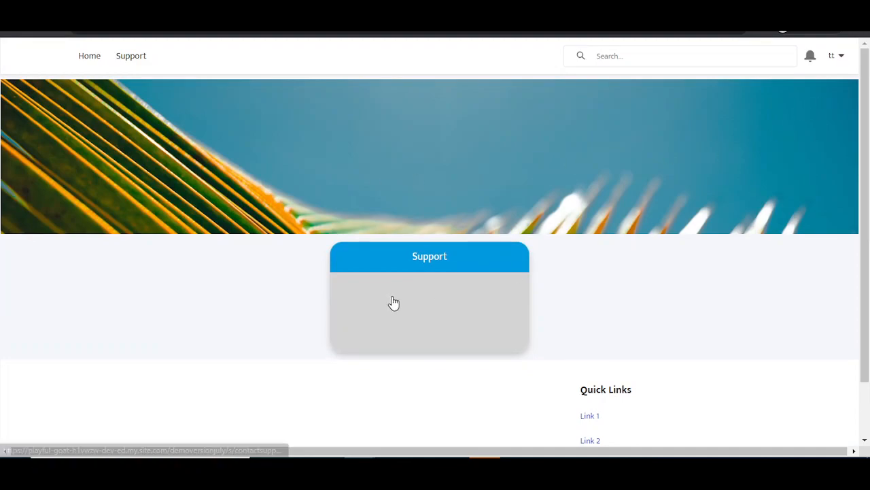
scroll(733, 204, "down", 1)
scroll(776, 126, "up", 1)
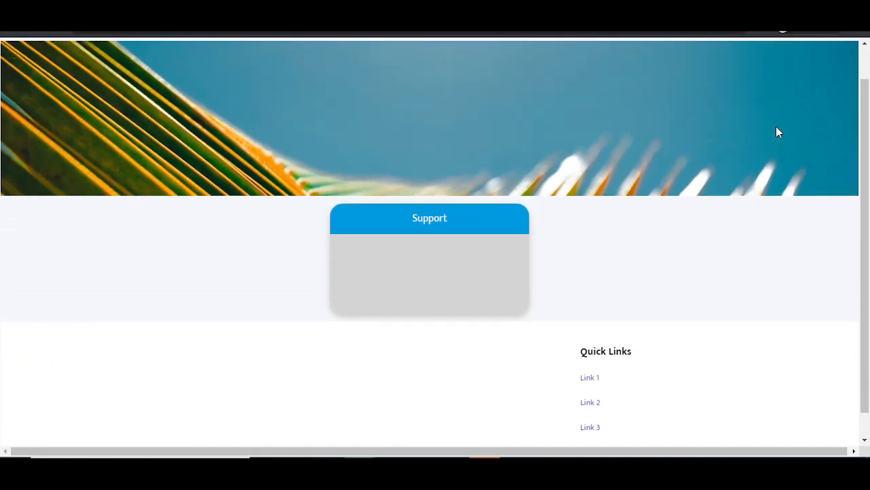
Step: Log out of the portal from the tt user menu
left_click(835, 57)
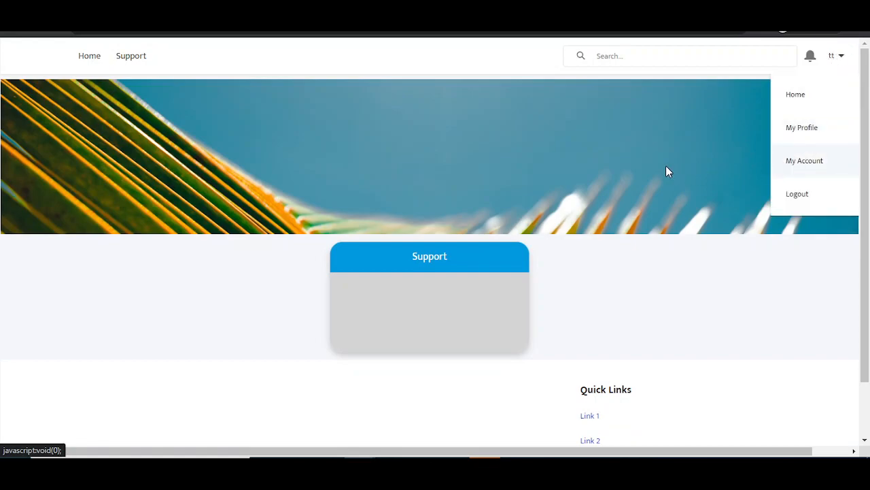
left_click(480, 57)
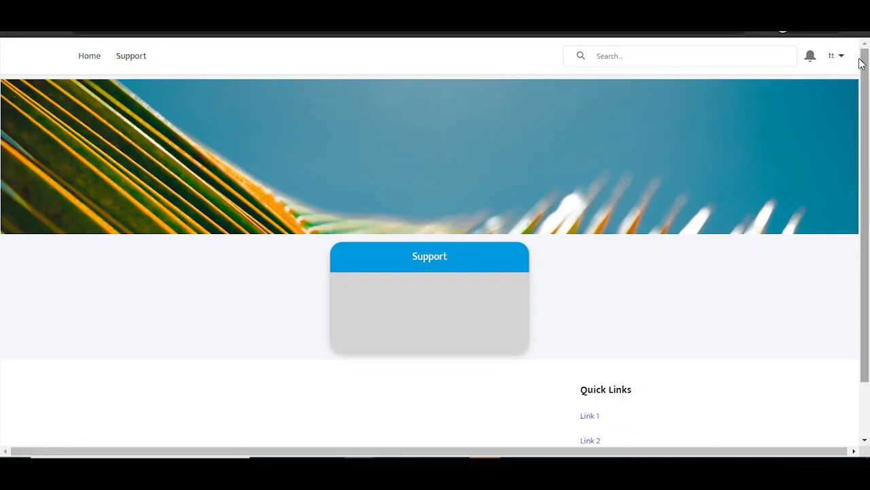
left_click(834, 57)
left_click(805, 194)
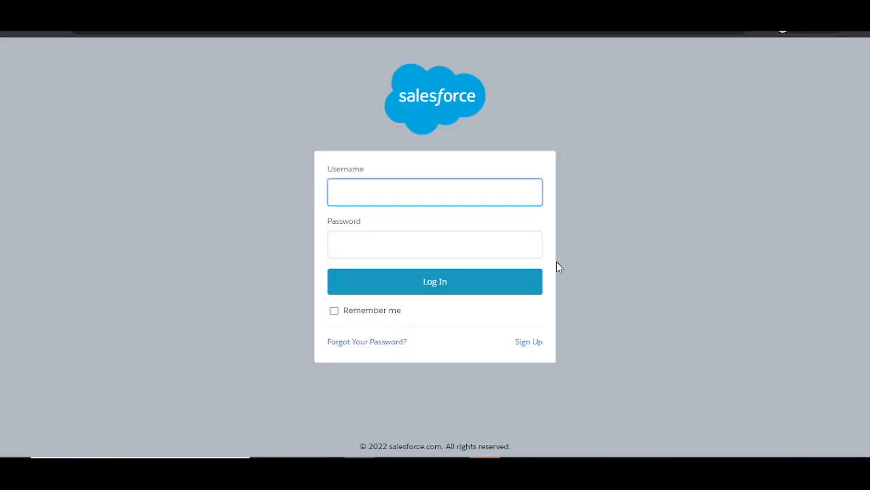
Step: Fill the Sign Up form with the new member's first and last name, nickname, e-mail and password, then submit
left_click(531, 346)
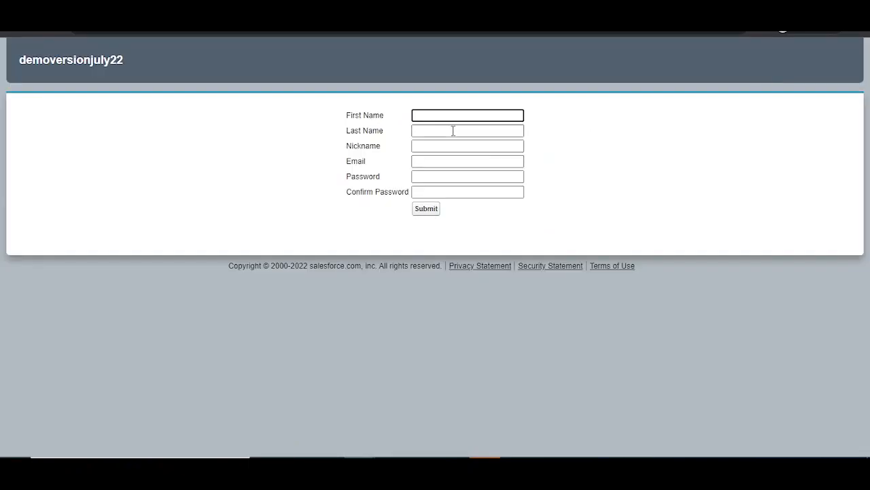
type("de")
type("lydemo")
key("Tab")
type("demojuly")
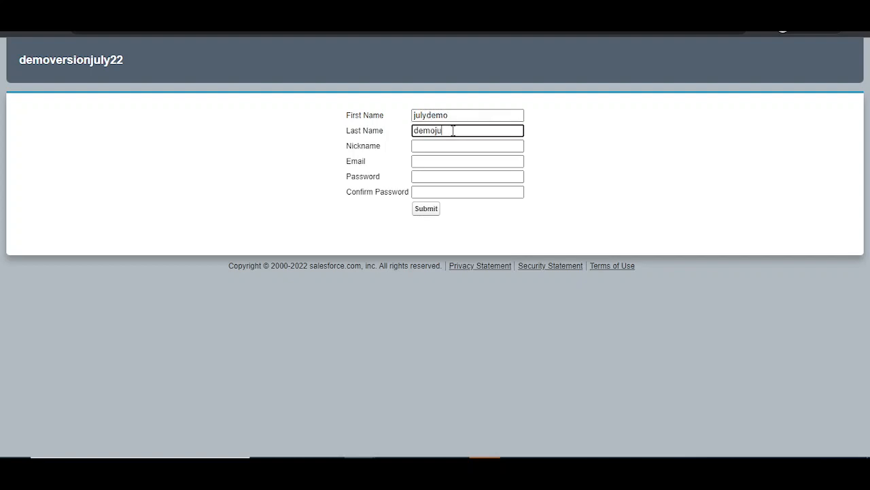
key("Tab")
type("j")
key("Tab")
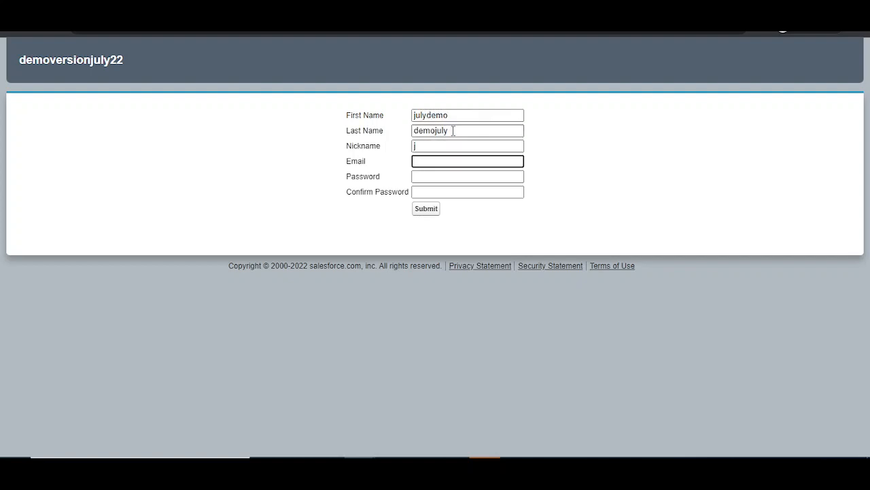
key("Tab")
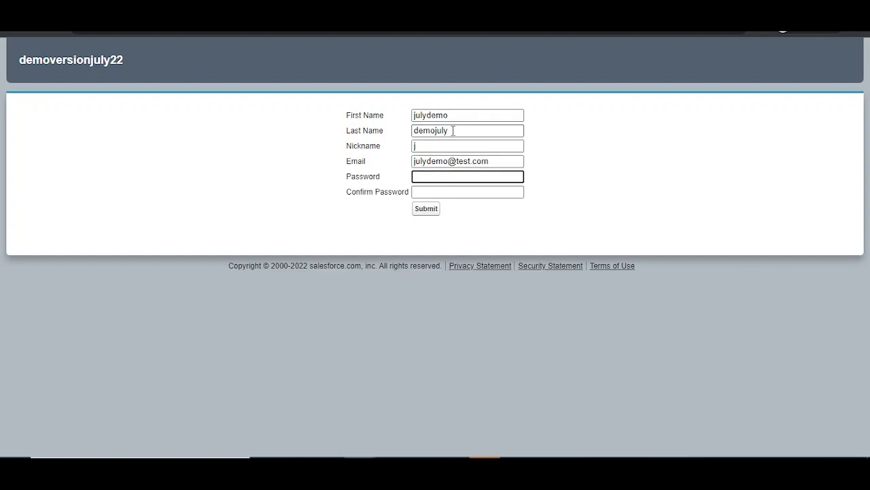
type("••••••••")
key("Tab")
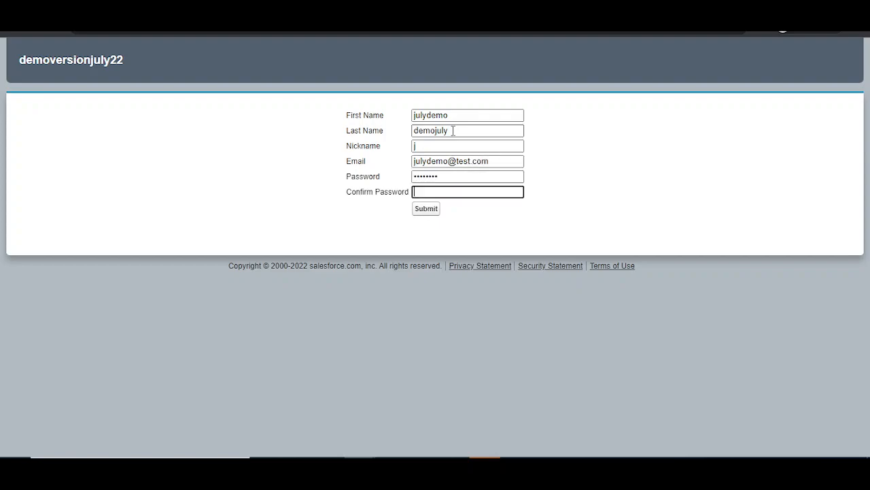
type("••••••••")
left_click(423, 210)
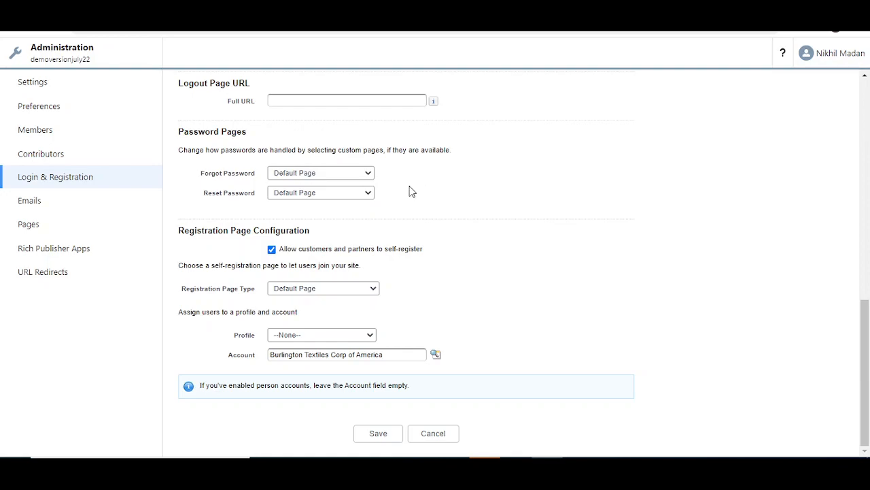
Step: Set the registration Profile to Customer Community User and save the login settings
left_click(302, 334)
left_click(304, 357)
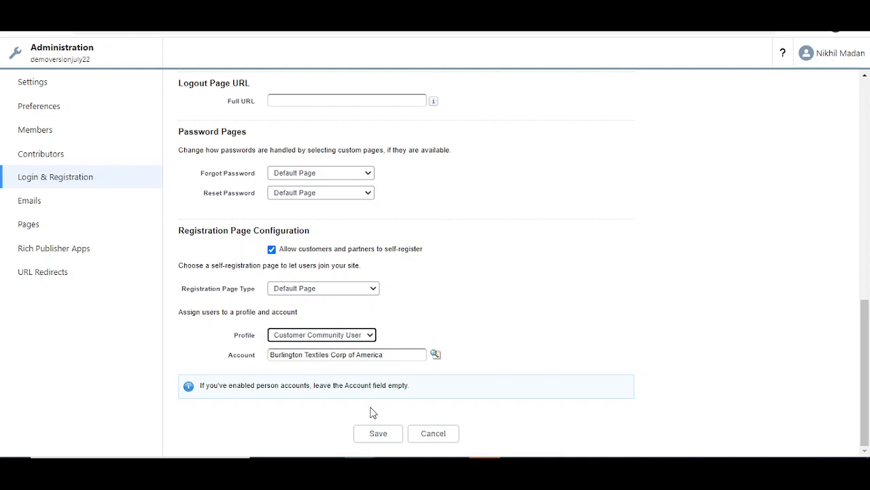
left_click(372, 440)
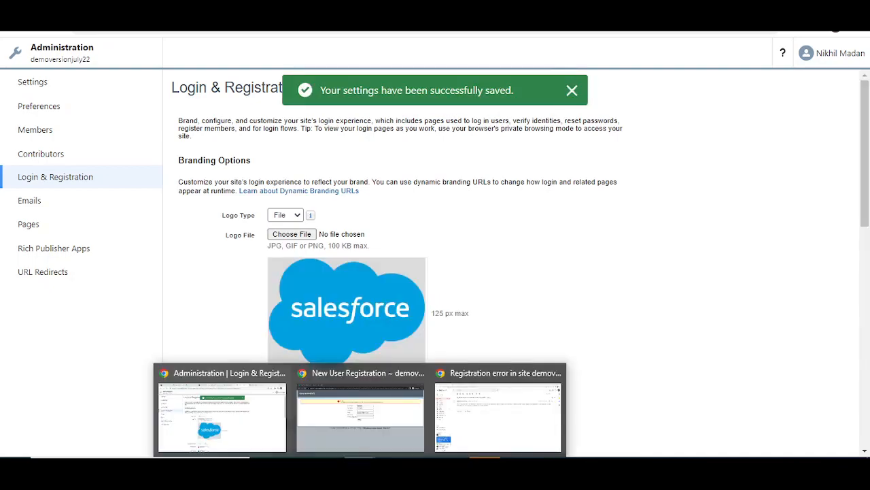
Step: Re-enter the password and its confirmation on the registration page and resubmit
left_click(414, 417)
left_click(443, 206)
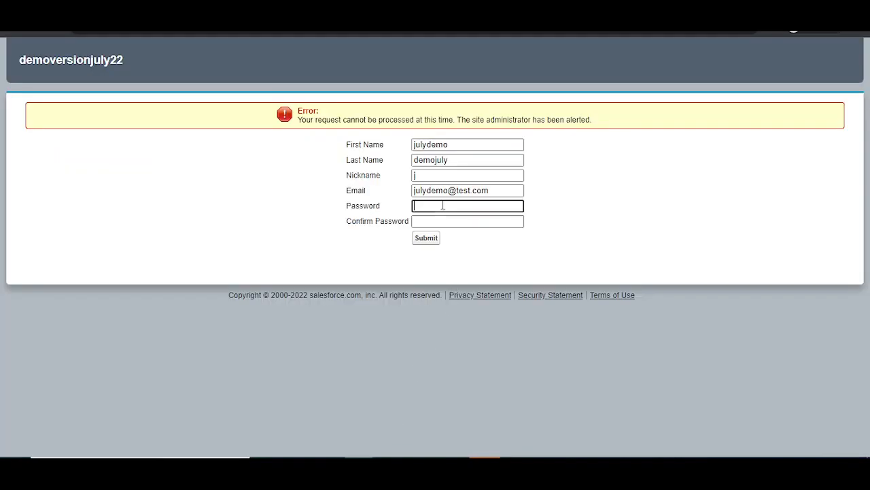
type("12345678")
key("Tab")
type("1234")
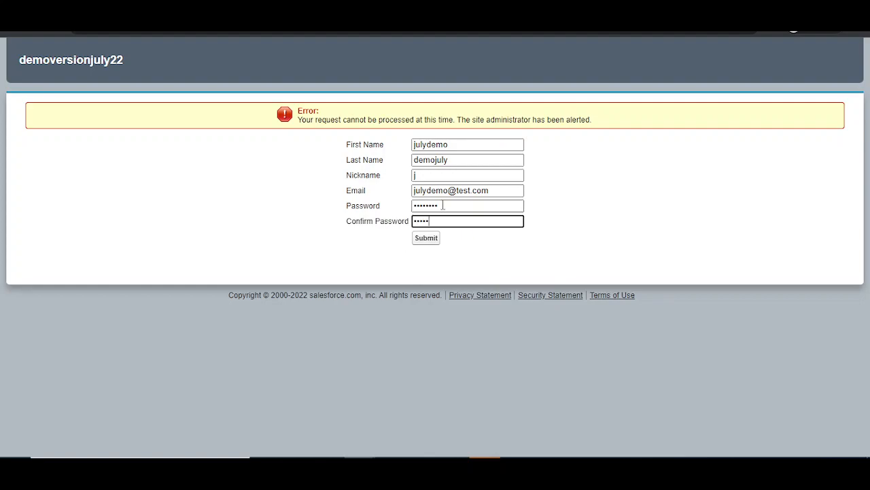
left_click(434, 237)
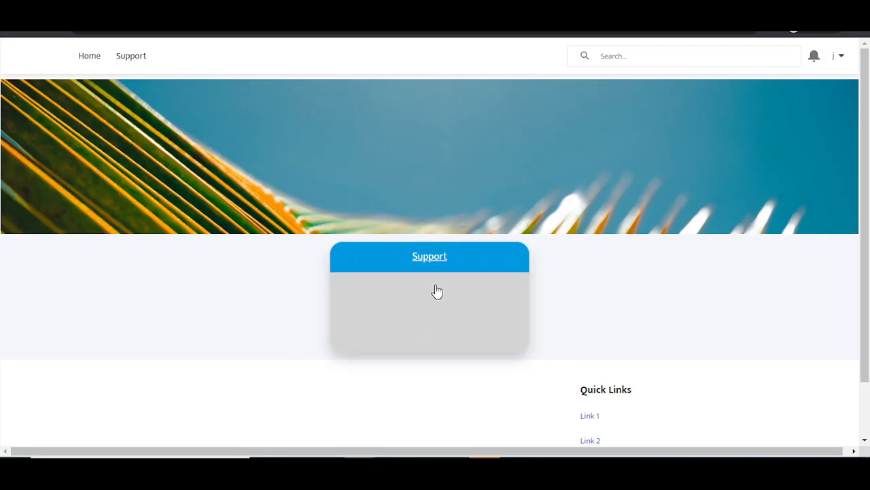
Step: Check the new member's account menu on the portal home, then return to the site administration window
scroll(393, 283, "down", 1)
scroll(392, 283, "up", 1)
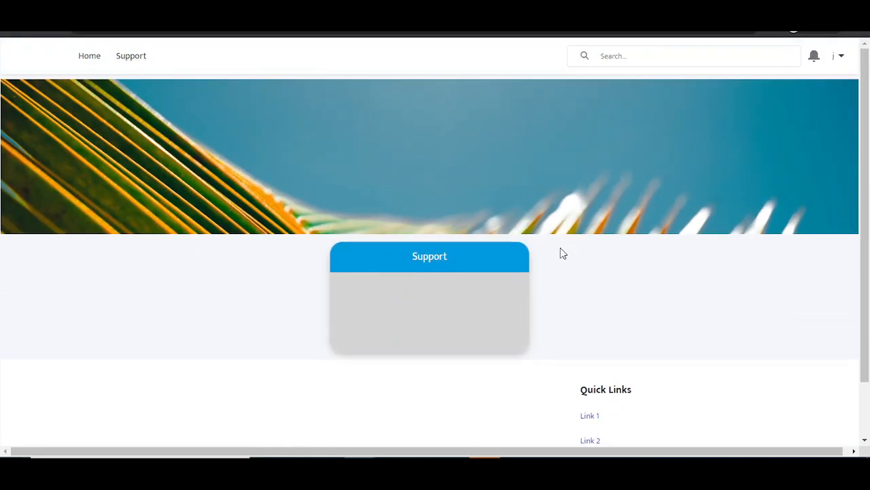
left_click(839, 58)
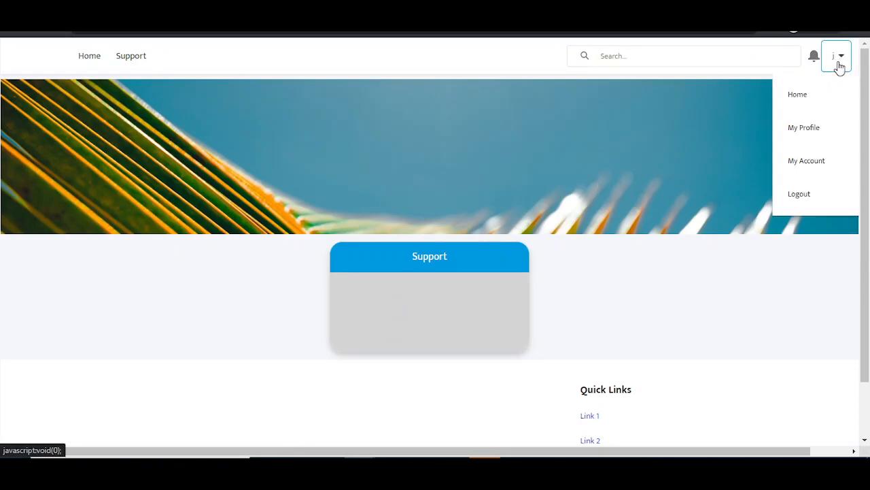
left_click(696, 310)
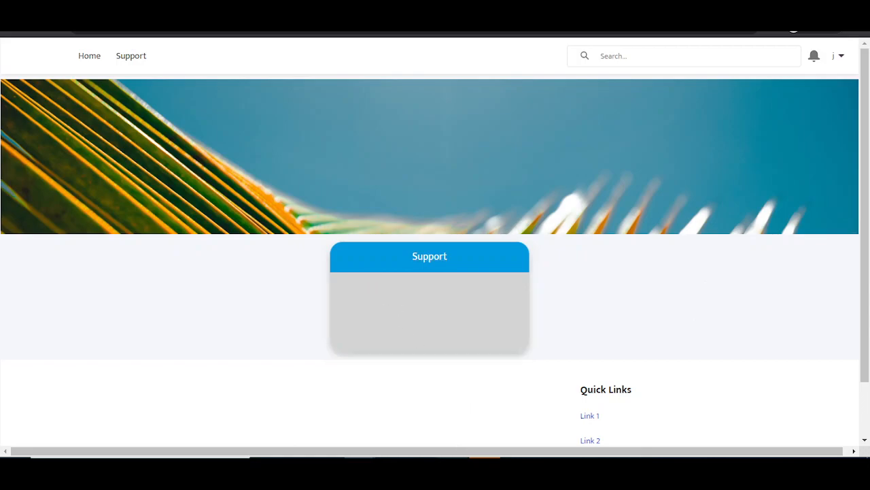
mouse_move(374, 457)
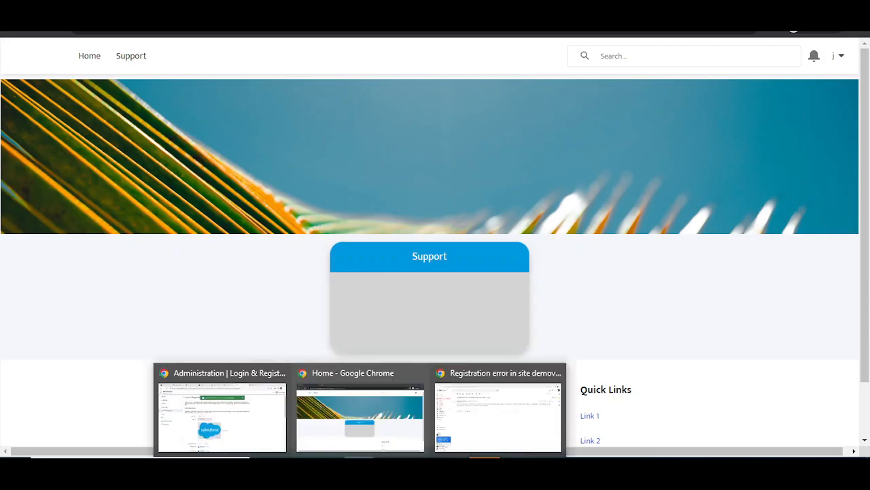
left_click(276, 416)
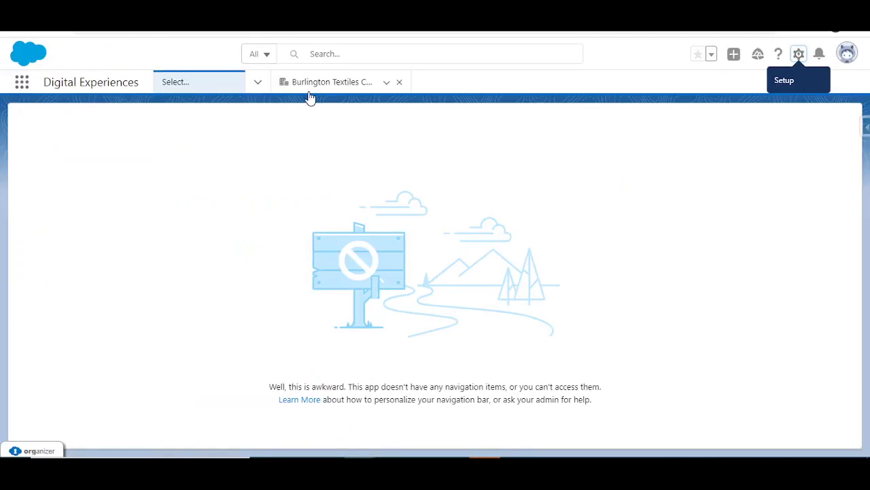
Step: Open the Burlington Textiles Corp of America account record and dismiss the welcome message
left_click(325, 81)
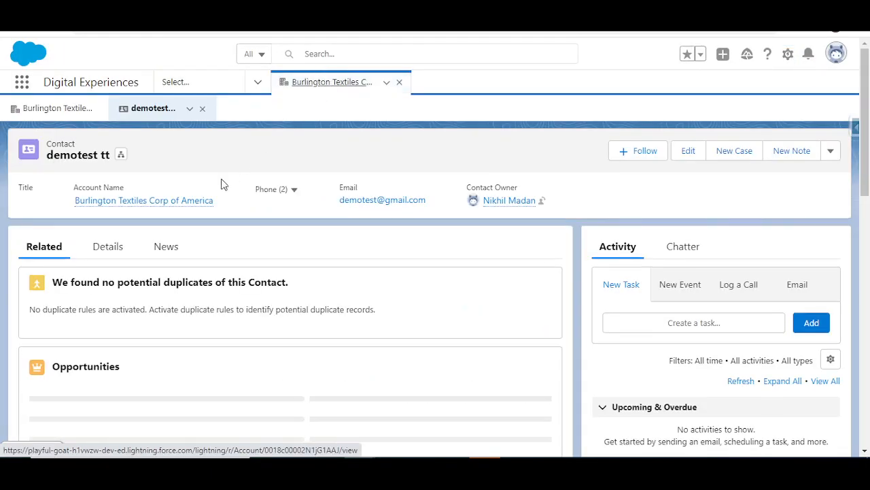
left_click(56, 112)
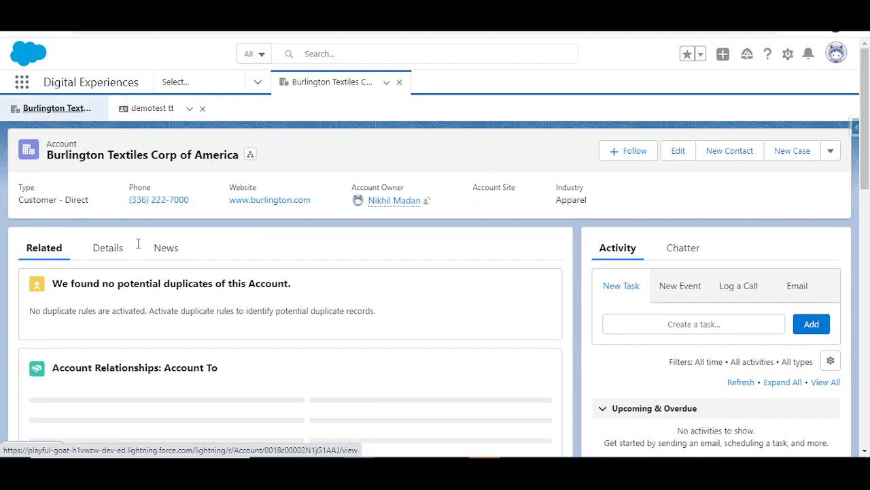
scroll(138, 245, "down", 5)
scroll(133, 233, "down", 10)
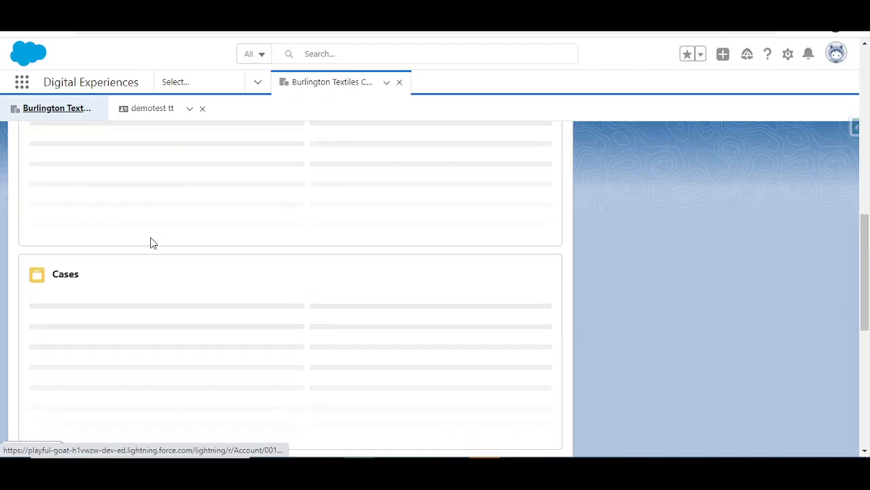
scroll(143, 215, "up", 2)
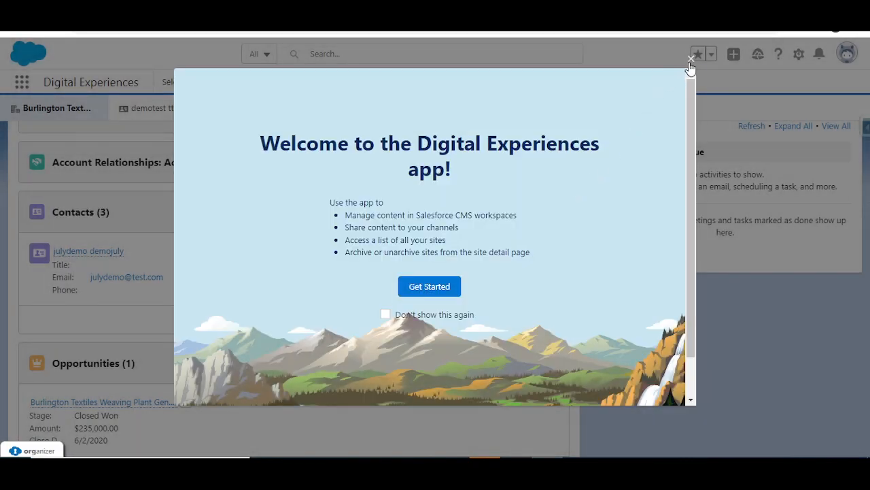
left_click(690, 64)
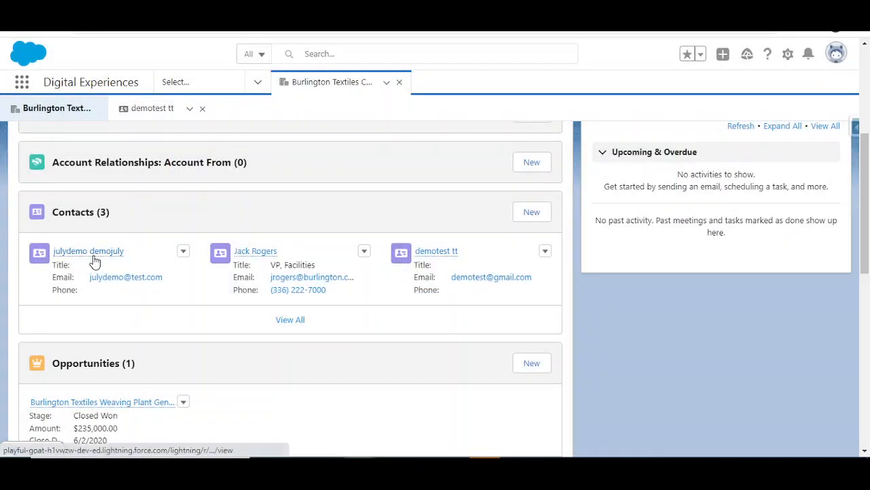
Step: Open the new member's contact record from the account's Contacts and show its actions menu
left_click(95, 253)
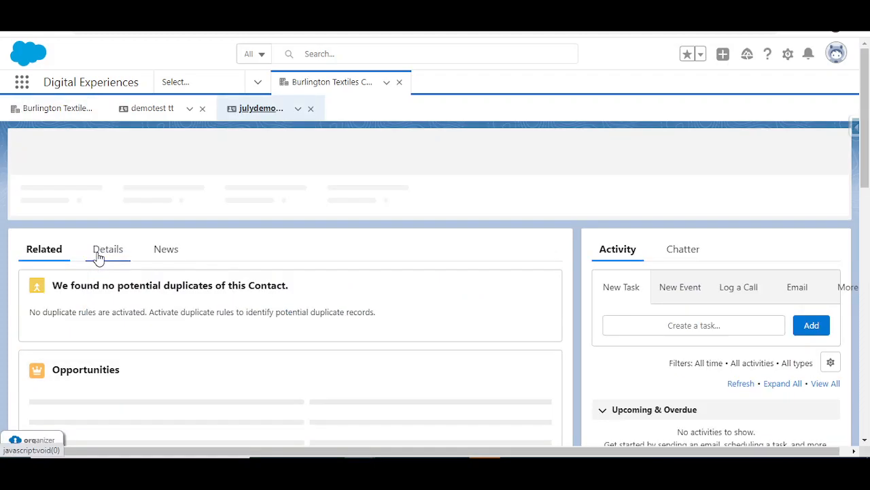
left_click(104, 248)
left_click(47, 255)
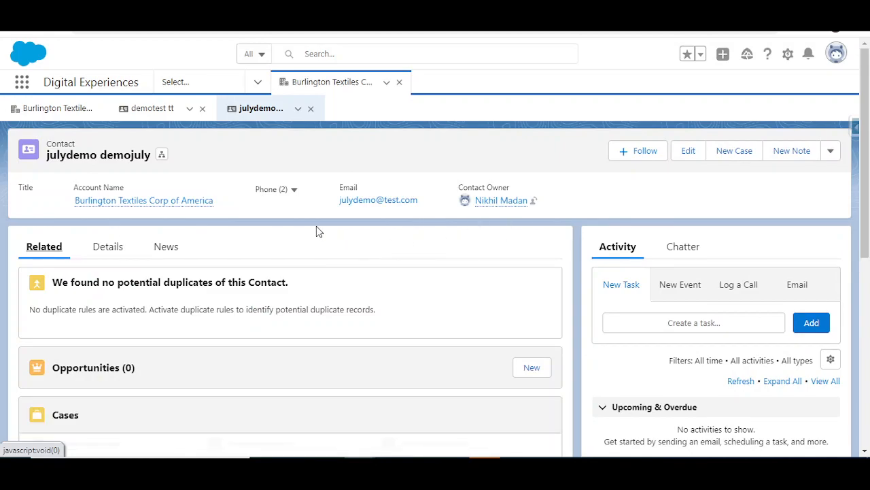
scroll(319, 231, "down", 2)
scroll(810, 189, "up", 2)
left_click(830, 153)
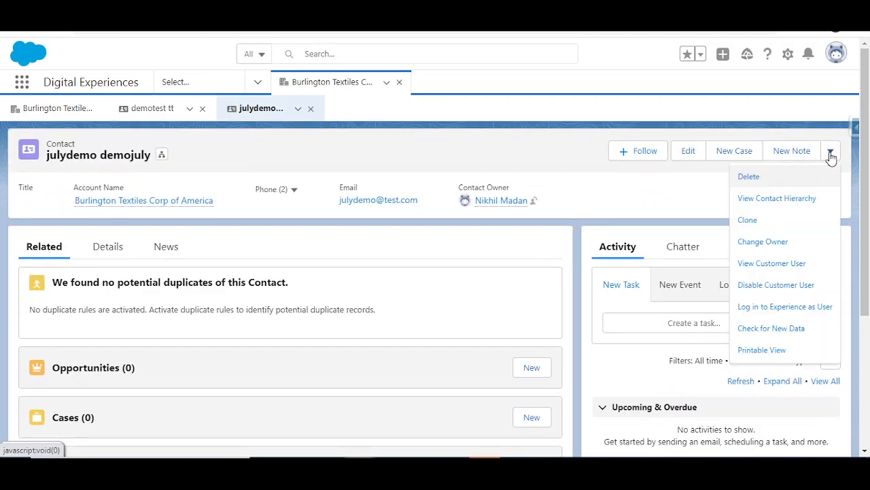
Step: Log in to the demoversionjuly22 site (Preview) as this contact and view its home page
left_click(775, 308)
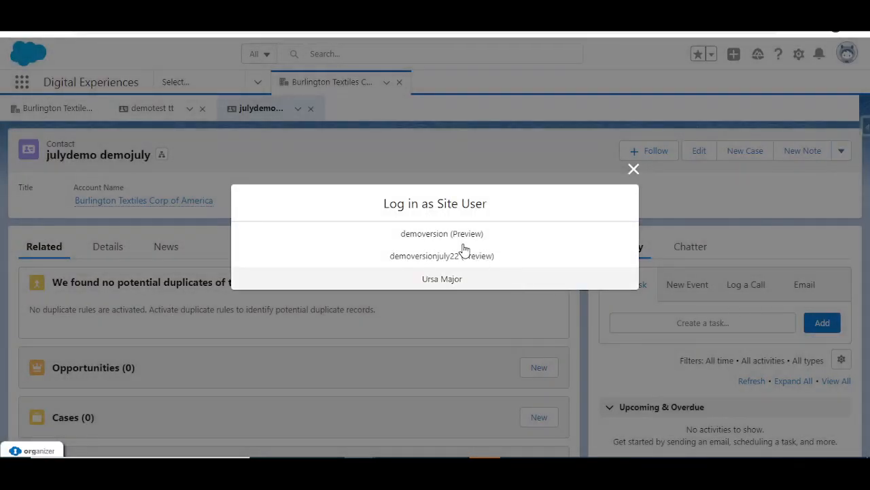
left_click(439, 257)
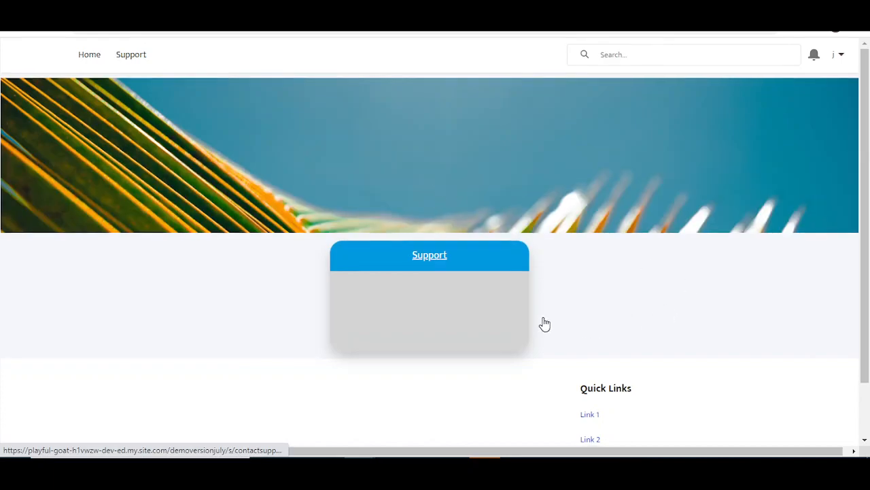
scroll(544, 325, "down", 2)
scroll(323, 172, "up", 2)
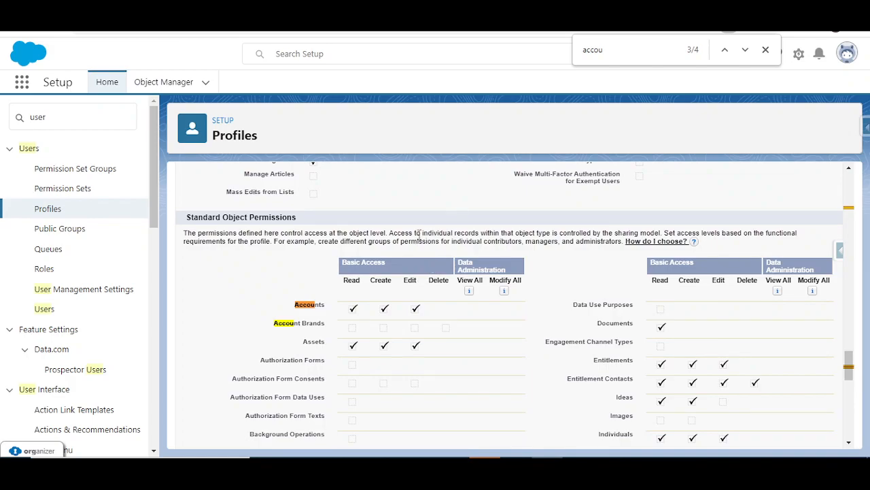
scroll(381, 315, "up", 4)
scroll(381, 315, "down", 3)
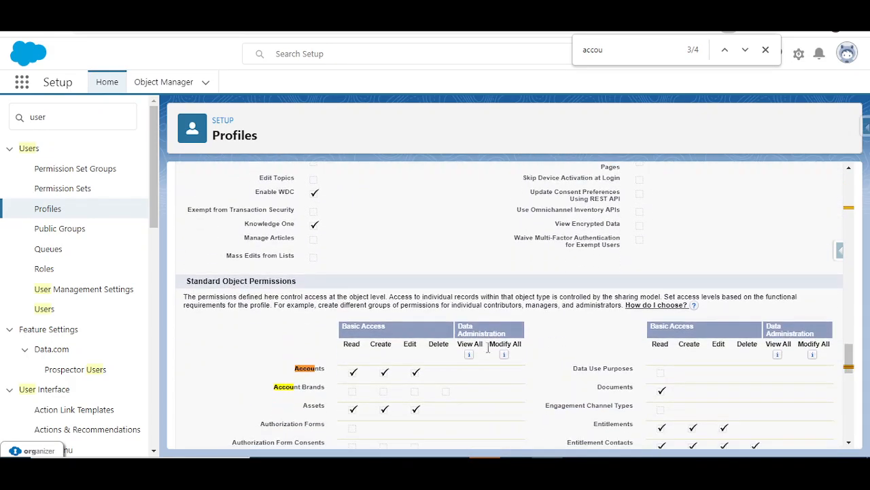
scroll(431, 311, "up", 3)
scroll(493, 334, "down", 6)
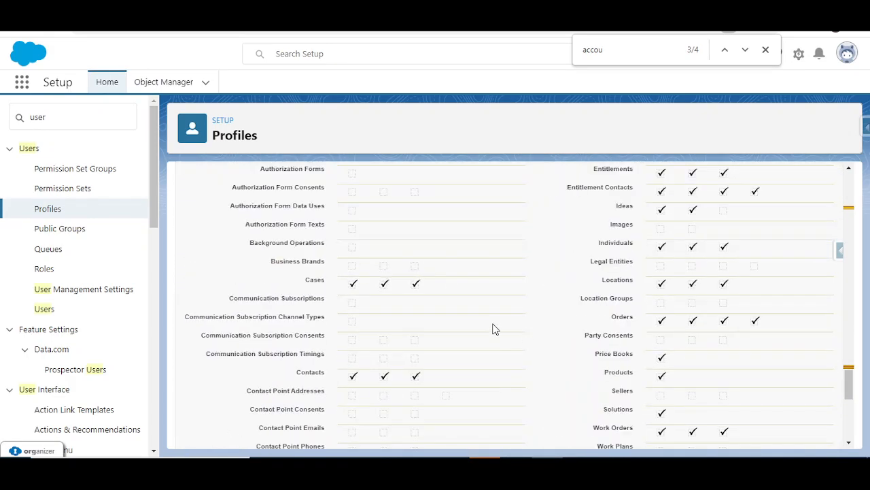
scroll(421, 253, "up", 1)
scroll(585, 238, "up", 7)
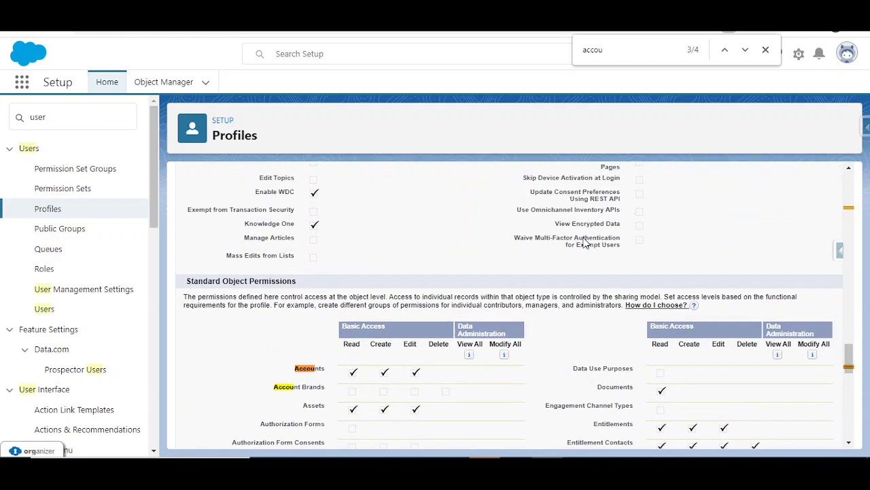
scroll(583, 238, "up", 20)
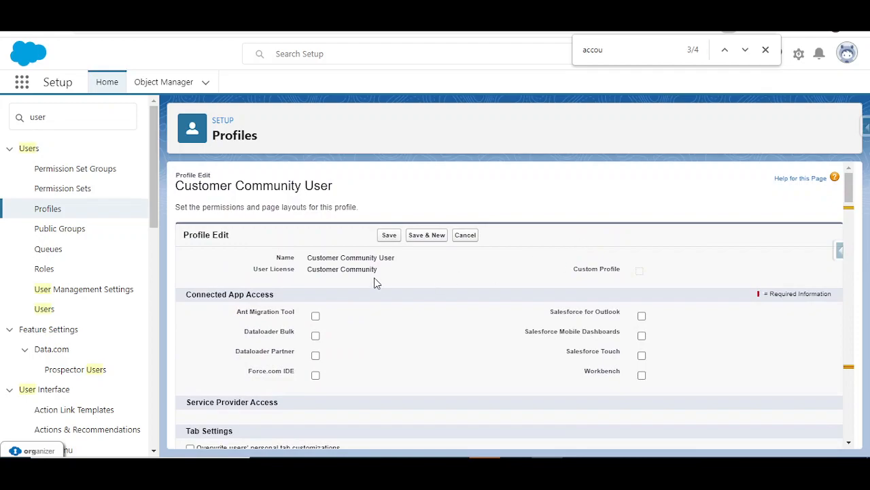
scroll(512, 311, "down", 1)
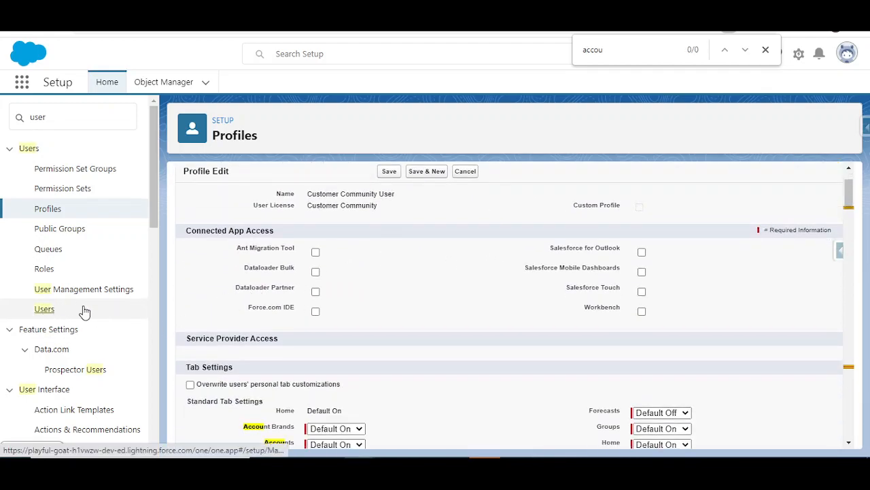
Step: Open the demo member's record from All Users and check its Customer Community licence
left_click(52, 306)
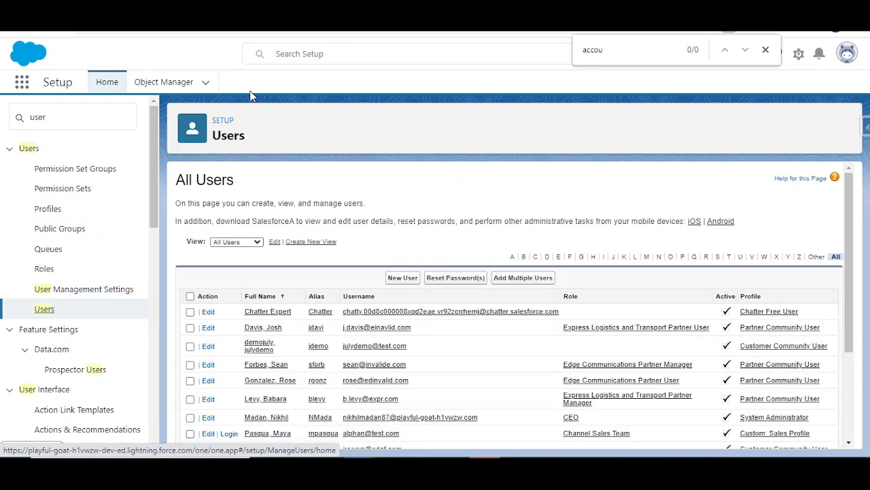
scroll(341, 343, "down", 1)
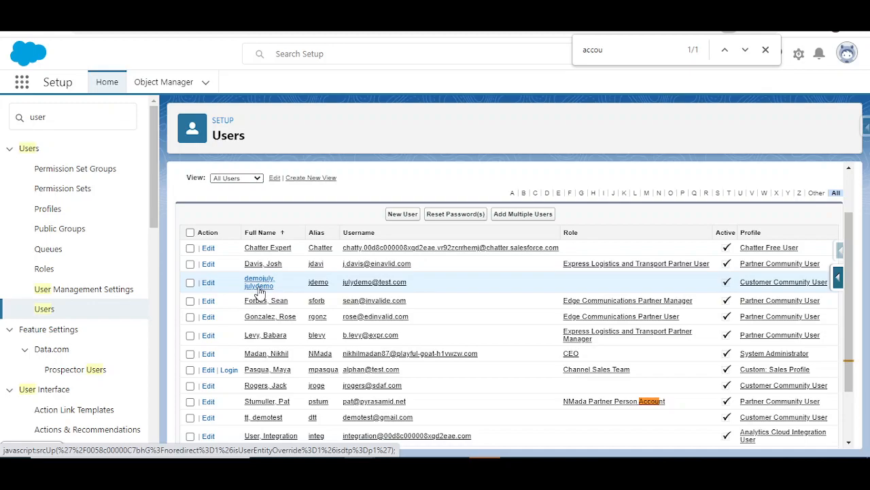
left_click(258, 286)
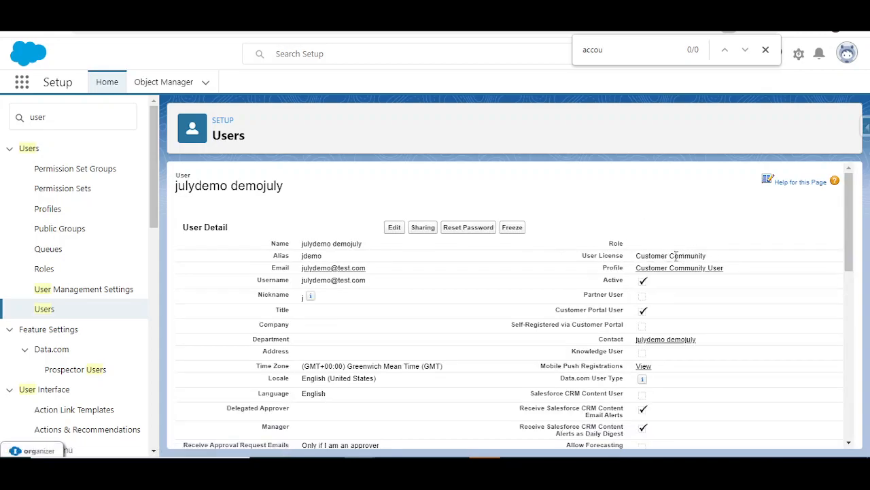
left_click_drag(705, 257, 647, 259)
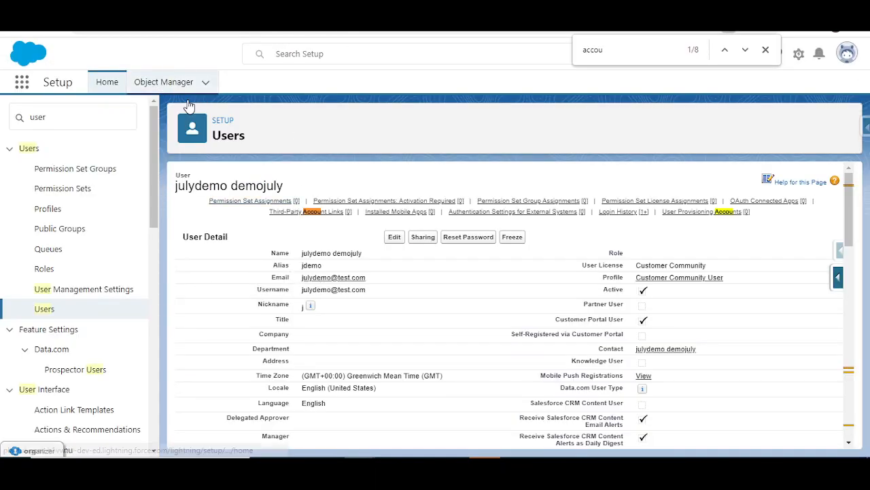
Step: Go to the Accounts list by searching 'accou' in the App Launcher
left_click(25, 87)
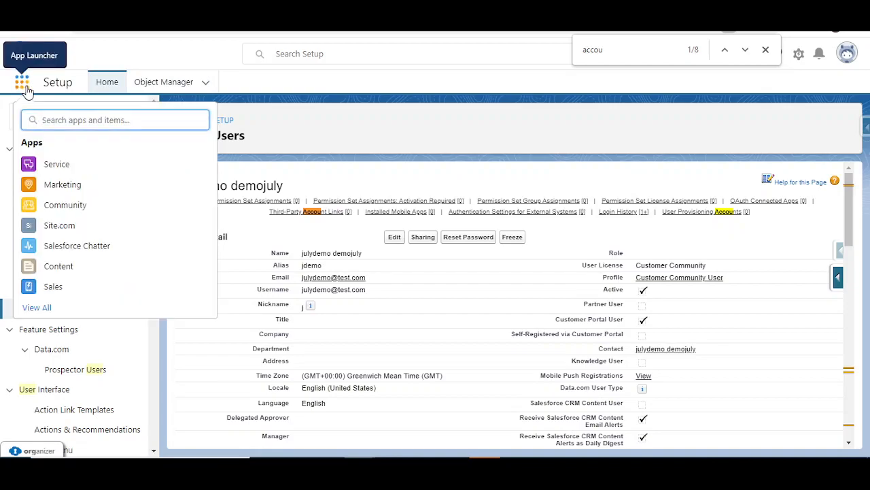
type("bur")
key("BackSpace")
key("BackSpace")
key("BackSpace")
type("accou")
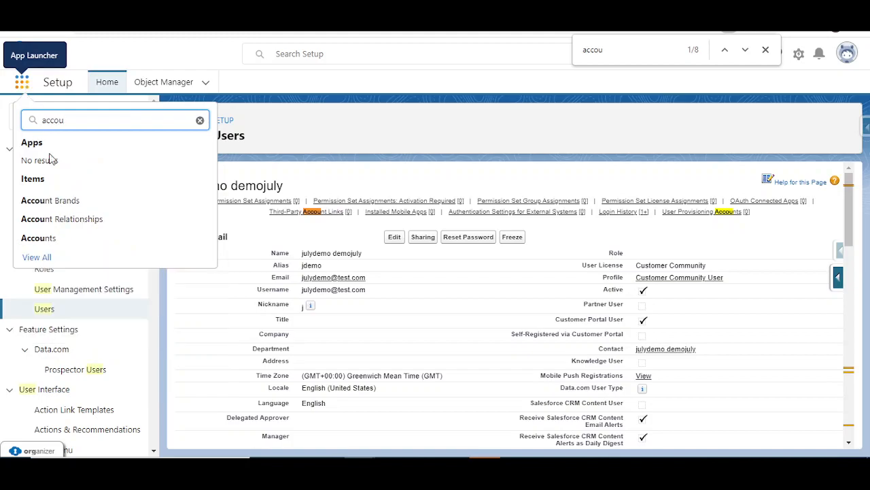
left_click(52, 243)
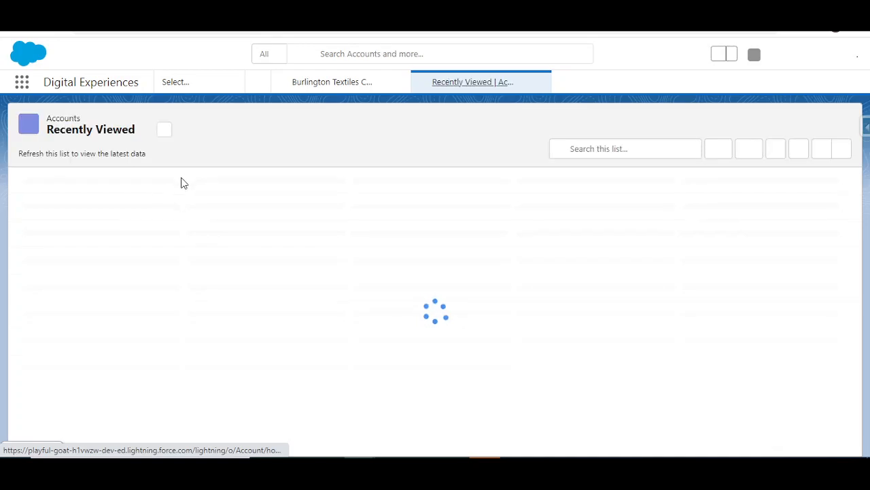
Step: Open the Burlington Textiles Corp of America account and dismiss the welcome message
left_click(117, 136)
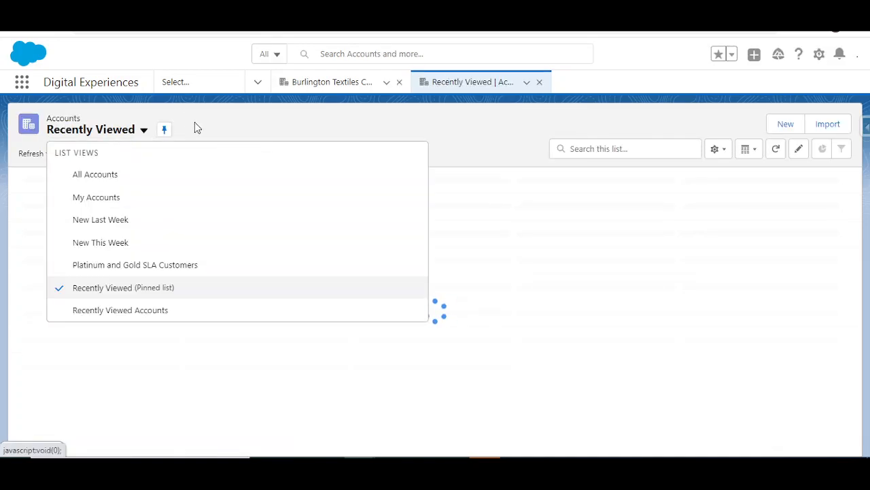
left_click(145, 133)
left_click(145, 133)
left_click(289, 135)
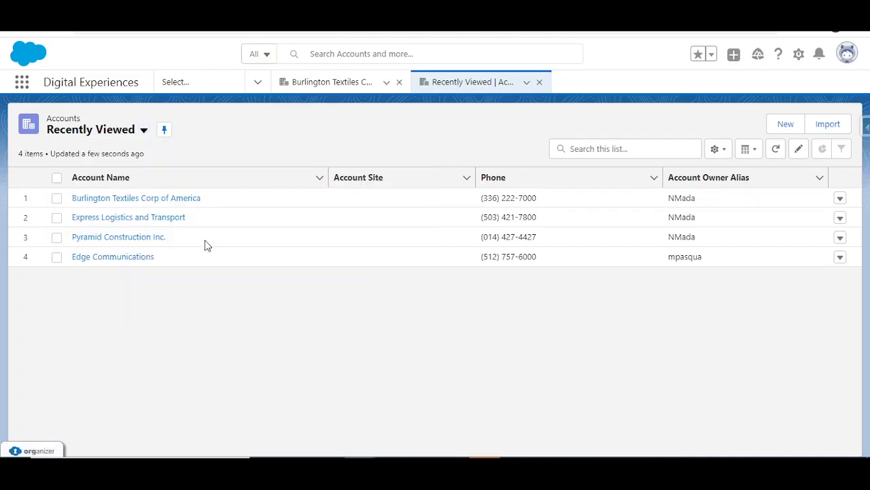
left_click(120, 201)
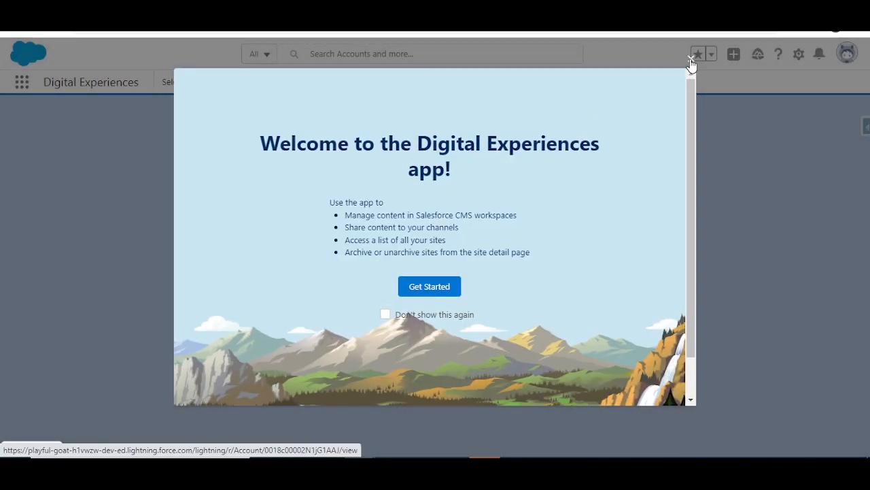
left_click(689, 60)
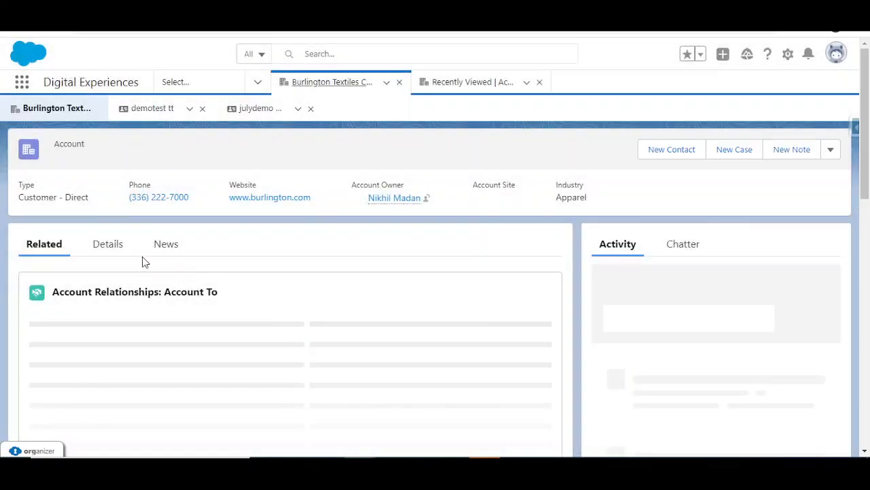
Step: From the demo contact's record, log in as that user to the demoversionjuly22 site preview
scroll(155, 312, "down", 5)
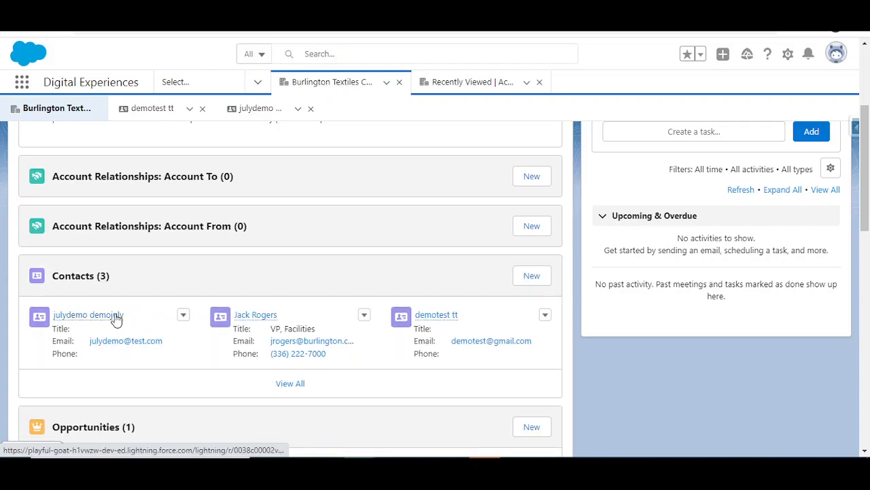
left_click(117, 316)
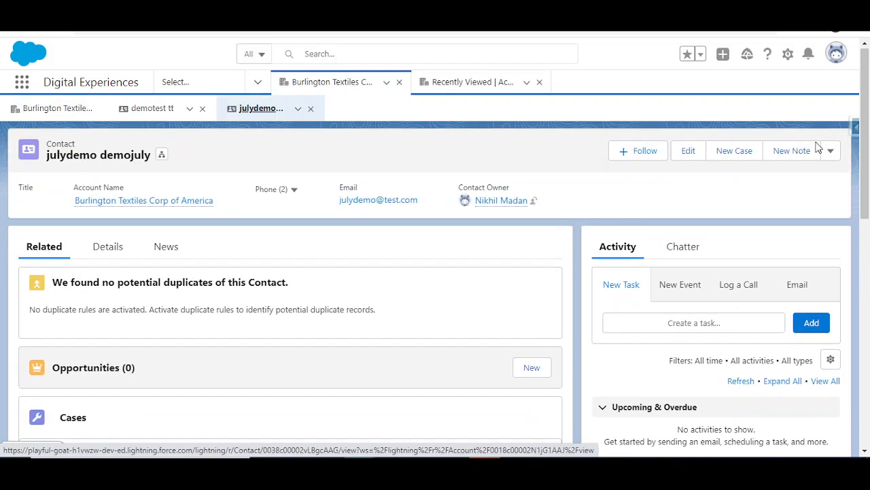
left_click(831, 151)
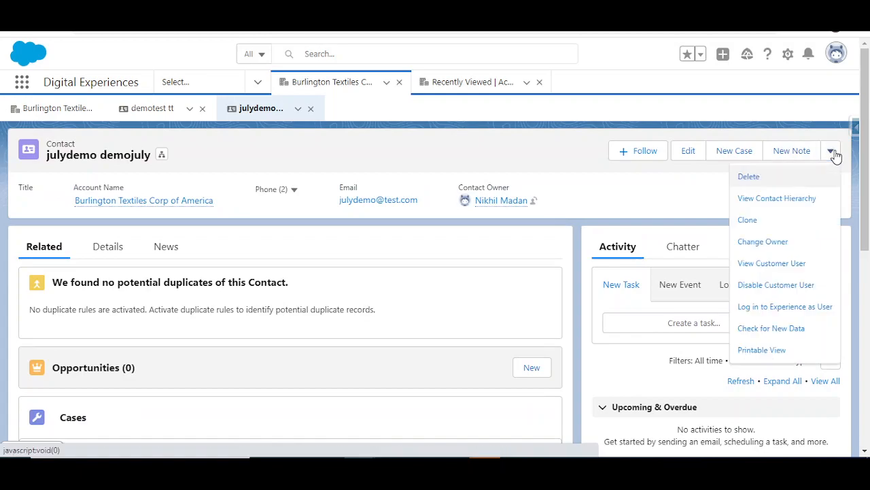
left_click(785, 306)
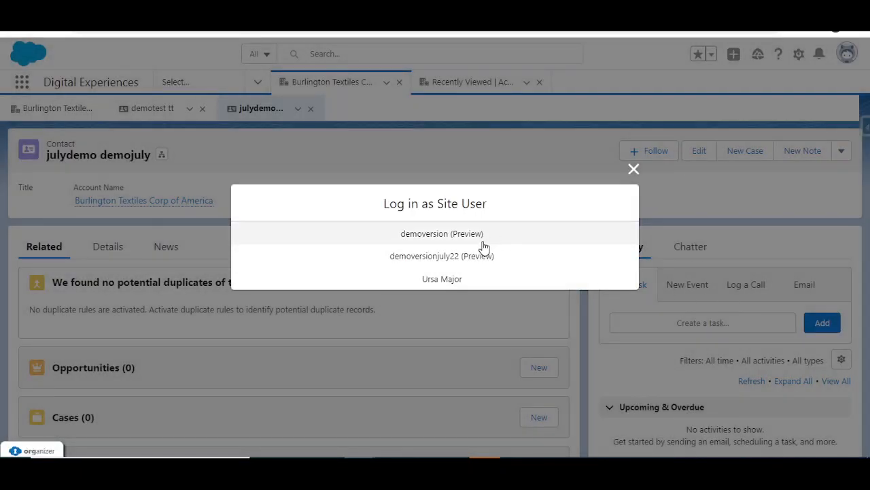
left_click(477, 256)
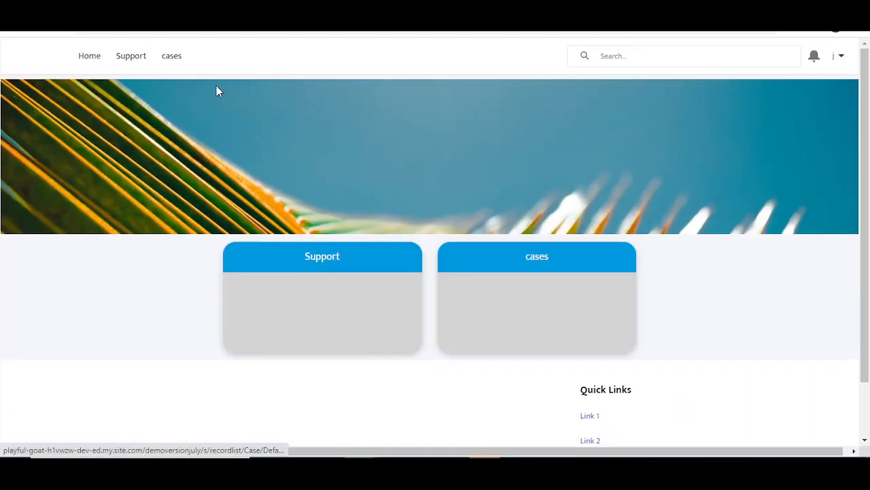
Step: Open the portal's cases page and switch its list view from All Open Cases to All Closed Cases
left_click(169, 58)
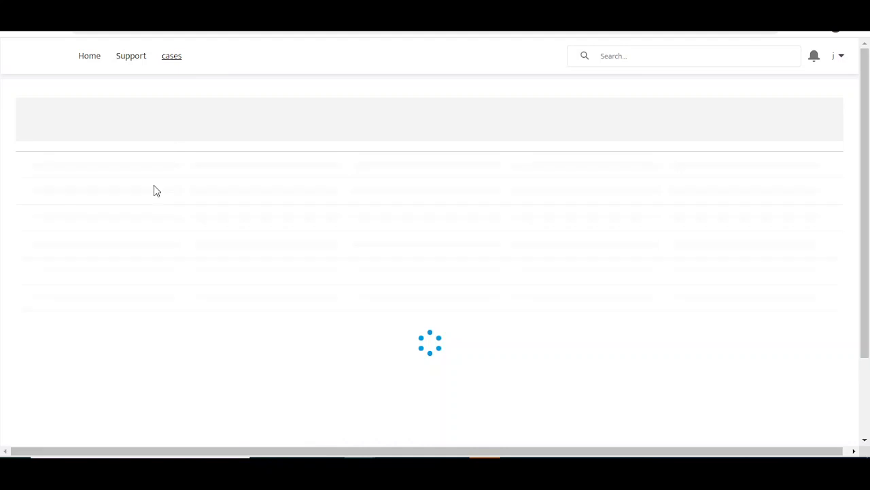
left_click(101, 113)
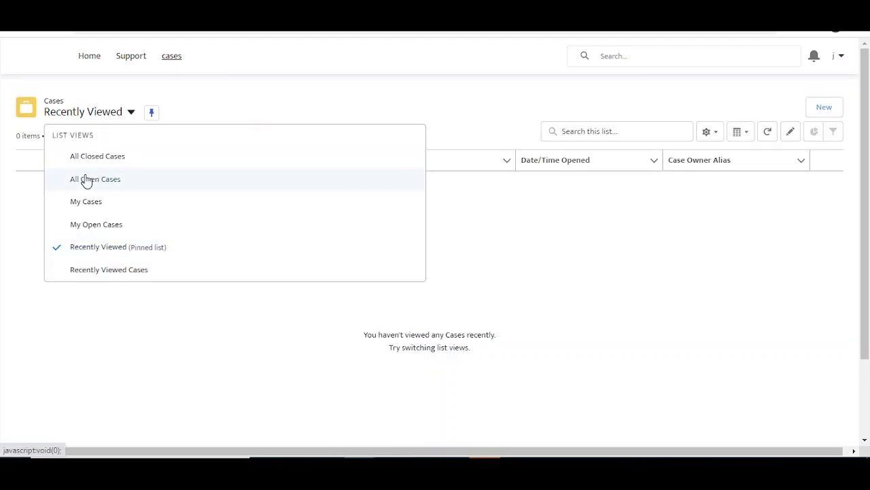
left_click(86, 180)
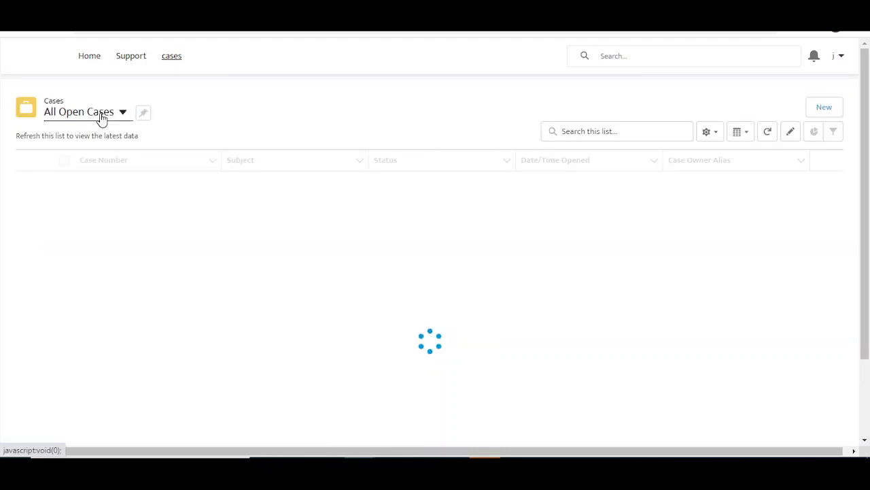
left_click(100, 157)
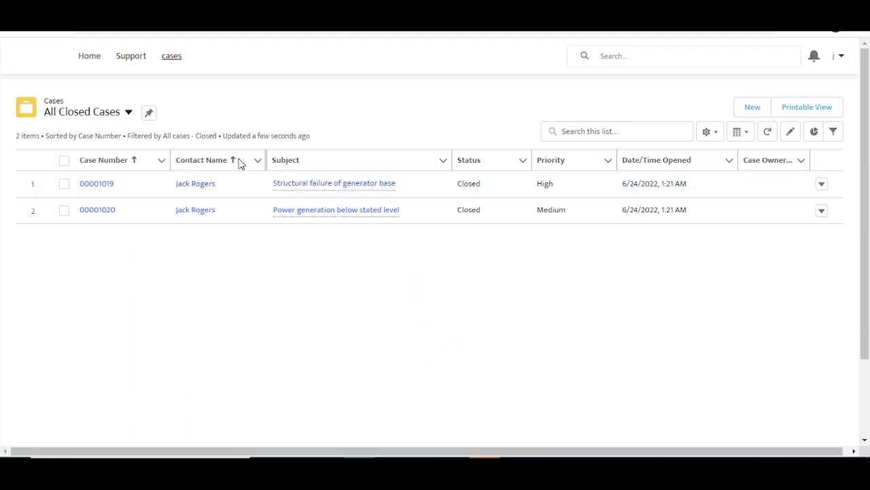
Step: Recheck the list views and review closed cases 00001019 and 00001020 with High and Medium priority
left_click(108, 114)
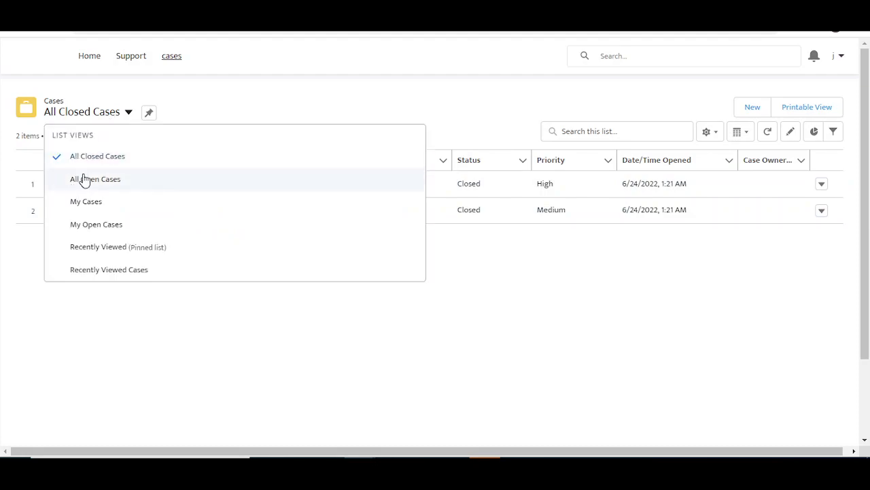
left_click(212, 119)
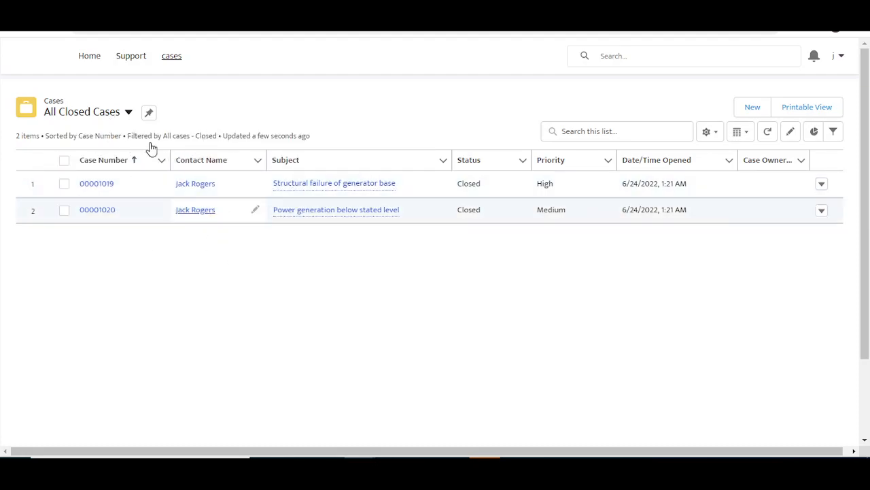
left_click(127, 113)
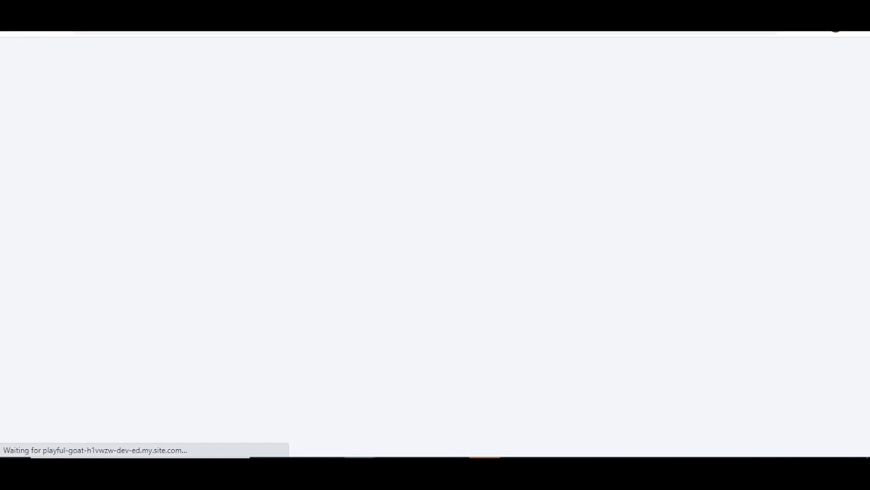
scroll(309, 305, "down", 3)
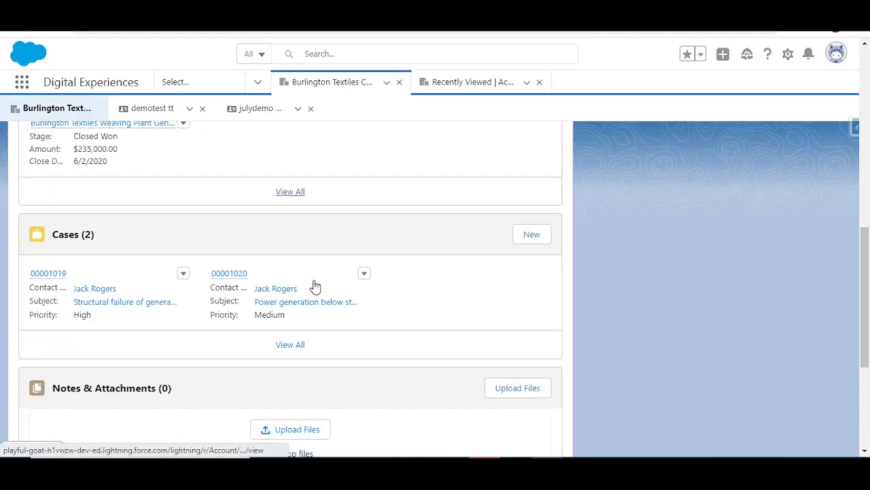
scroll(207, 257, "up", 5)
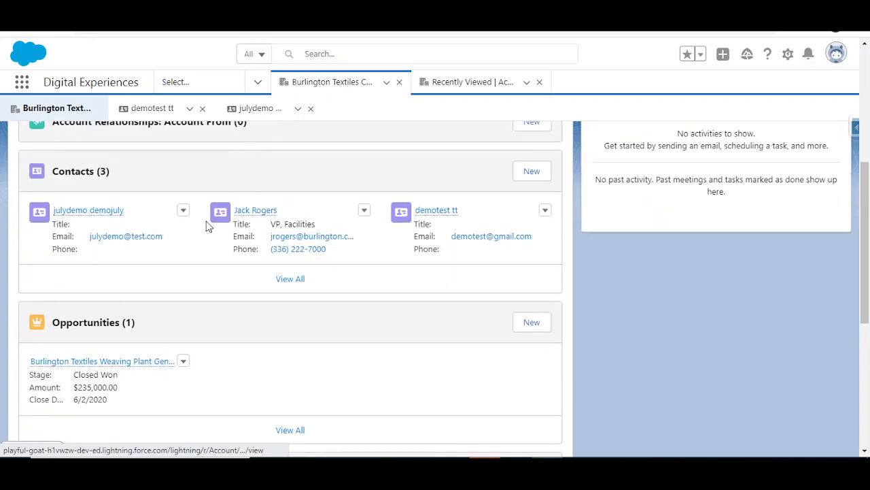
scroll(206, 331, "down", 3)
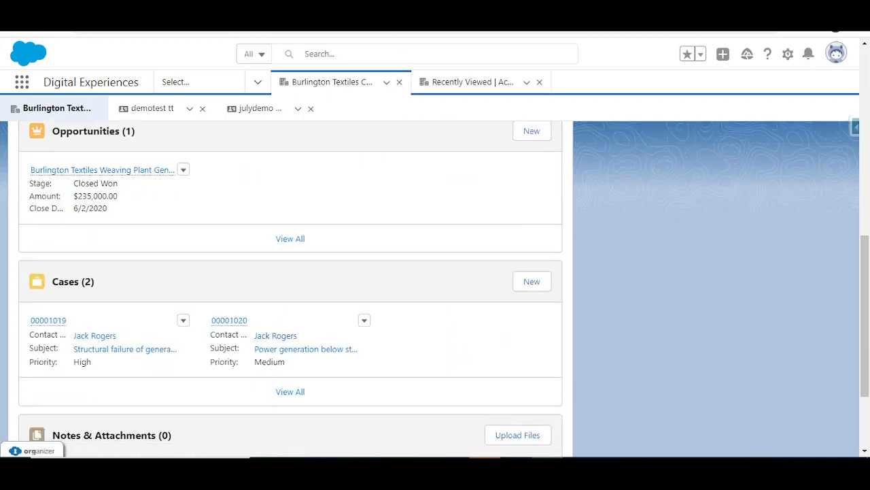
left_click(360, 469)
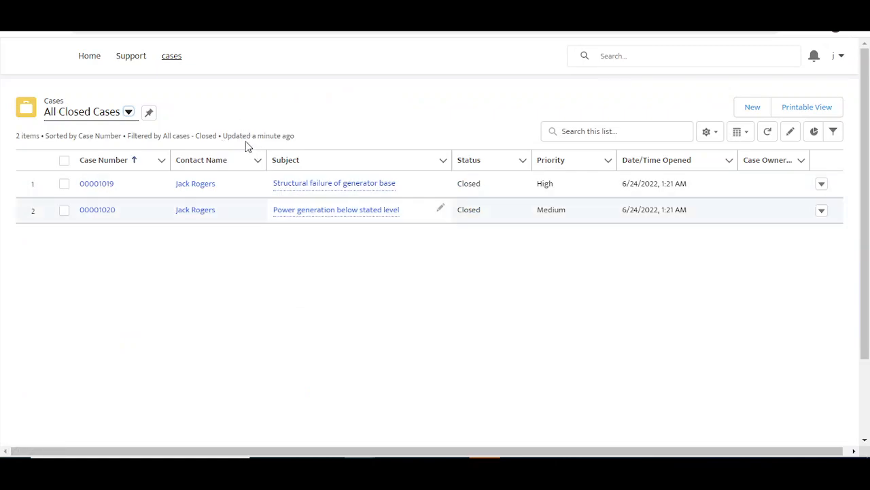